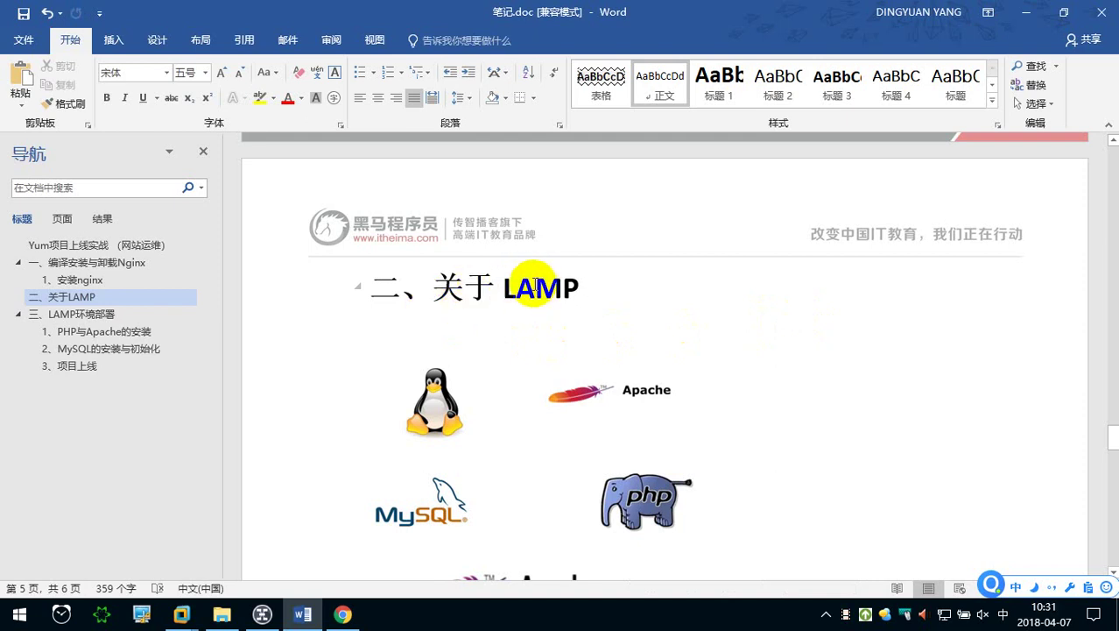
Step: Start a new line under the 关于 LAMP heading and type 'LAMP：Linux'
{"action": "left_click", "coordinate": [595, 283]}
{"action": "key", "text": "Return"}
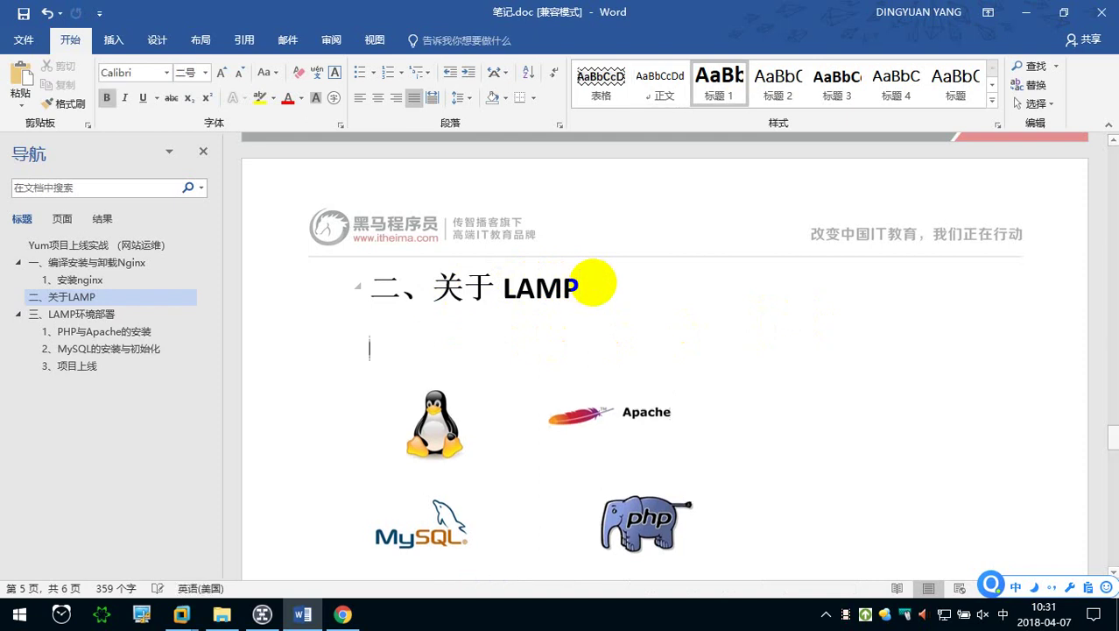
{"action": "key", "text": "shift"}
{"action": "type", "text": "LAMP"}
{"action": "key", "text": "shift"}
{"action": "type", "text": "："}
{"action": "key", "text": "shift"}
{"action": "type", "text": "Linux"}
{"action": "key", "text": "shift"}
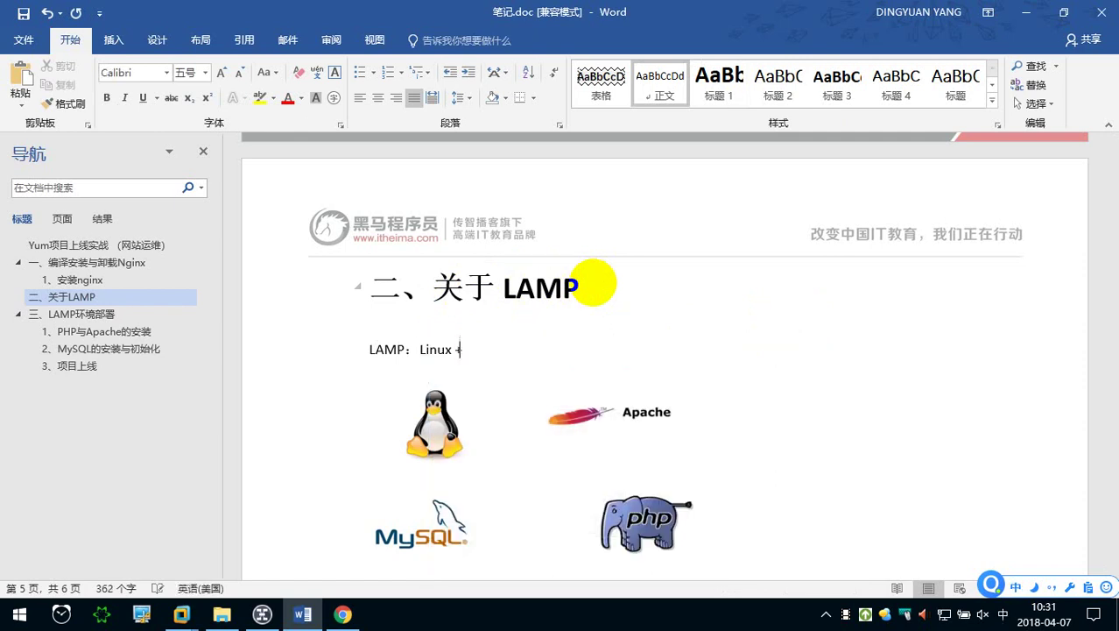
Step: Finish the line with '+ Apache + MySQL + PHP' and add an empty line below
{"action": "key", "text": "shift"}
{"action": "type", "text": "A"}
{"action": "key", "text": "shift"}
{"action": "type", "text": "pache"}
{"action": "key", "text": "shift"}
{"action": "type", "text": " + MySQL"}
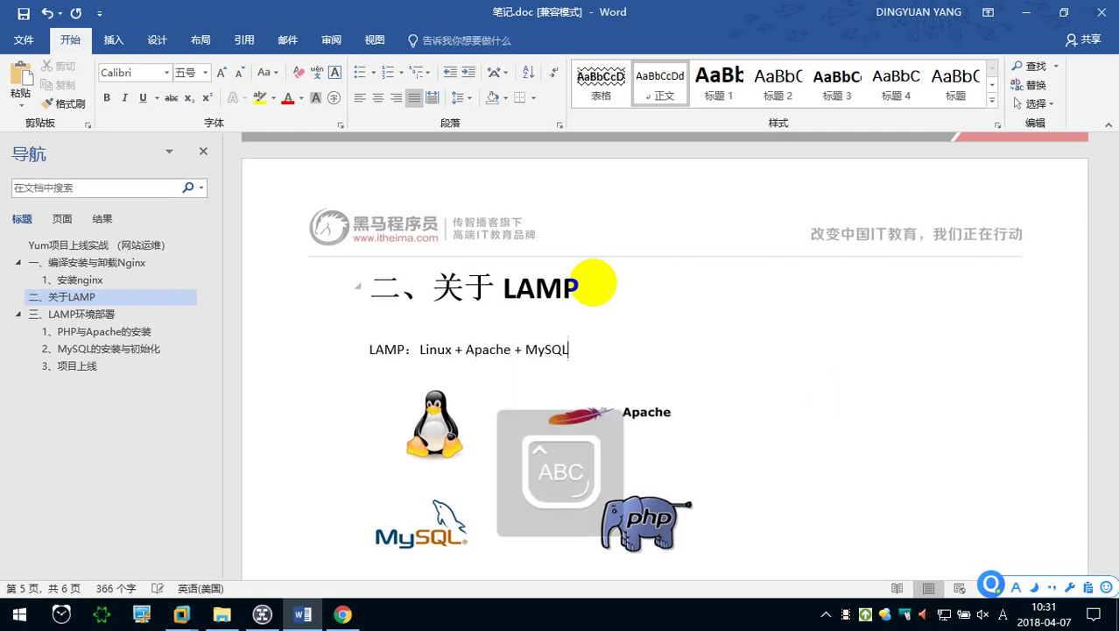
{"action": "type", "text": " +"}
{"action": "key", "text": "Caps_Lock"}
{"action": "type", "text": " PHP"}
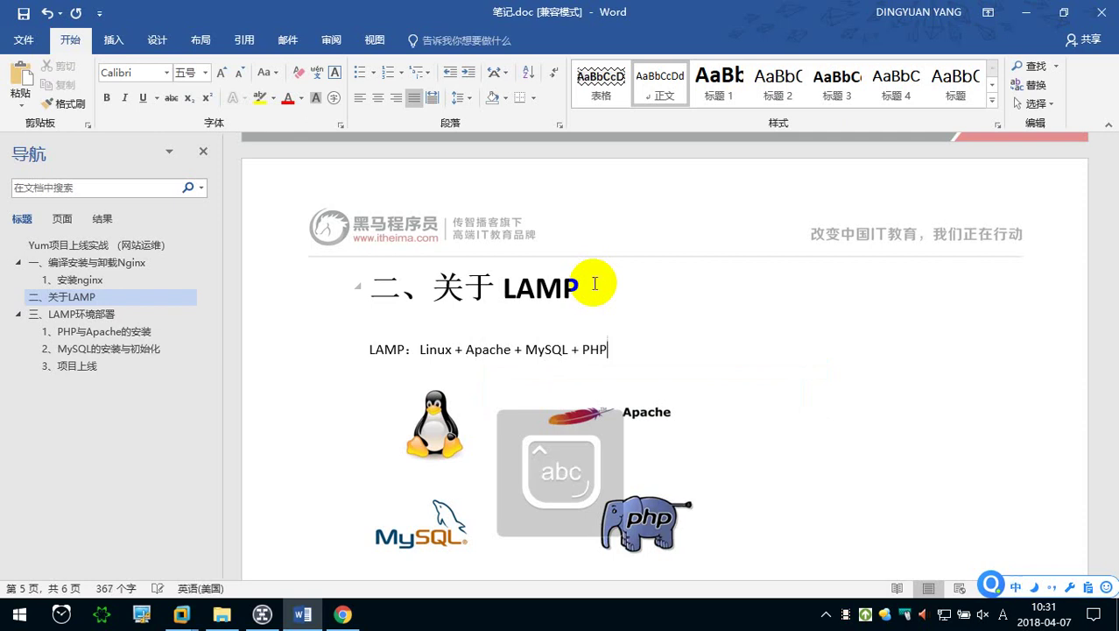
{"action": "key", "text": "Caps_Lock"}
{"action": "key", "text": "Return"}
{"action": "key", "text": "shift"}
{"action": "scroll", "coordinate": [631, 272], "scroll_direction": "down", "scroll_amount": 1}
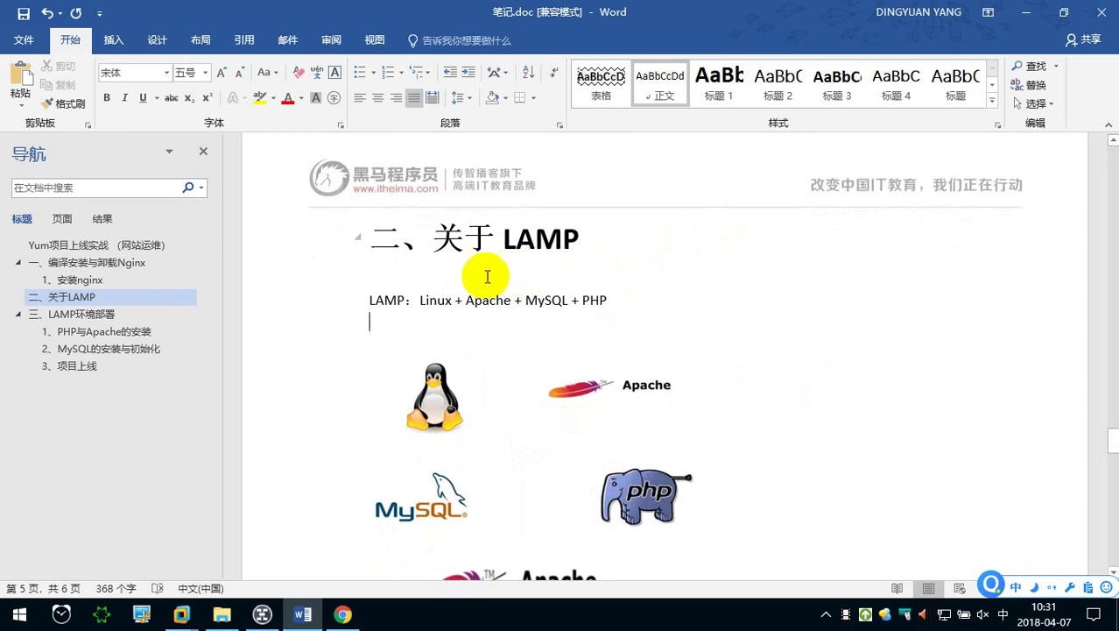
Step: Delete the blank line above the logo images, then minimize Chrome to reveal the folder window
{"action": "scroll", "coordinate": [432, 289], "scroll_direction": "down", "scroll_amount": 1}
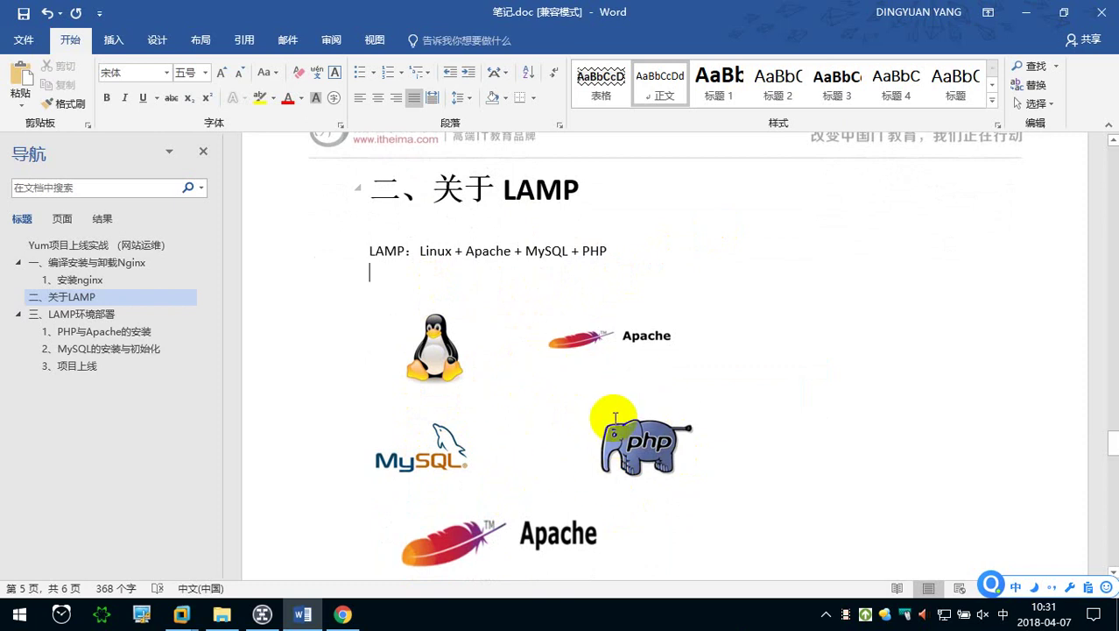
{"action": "left_click", "coordinate": [516, 371]}
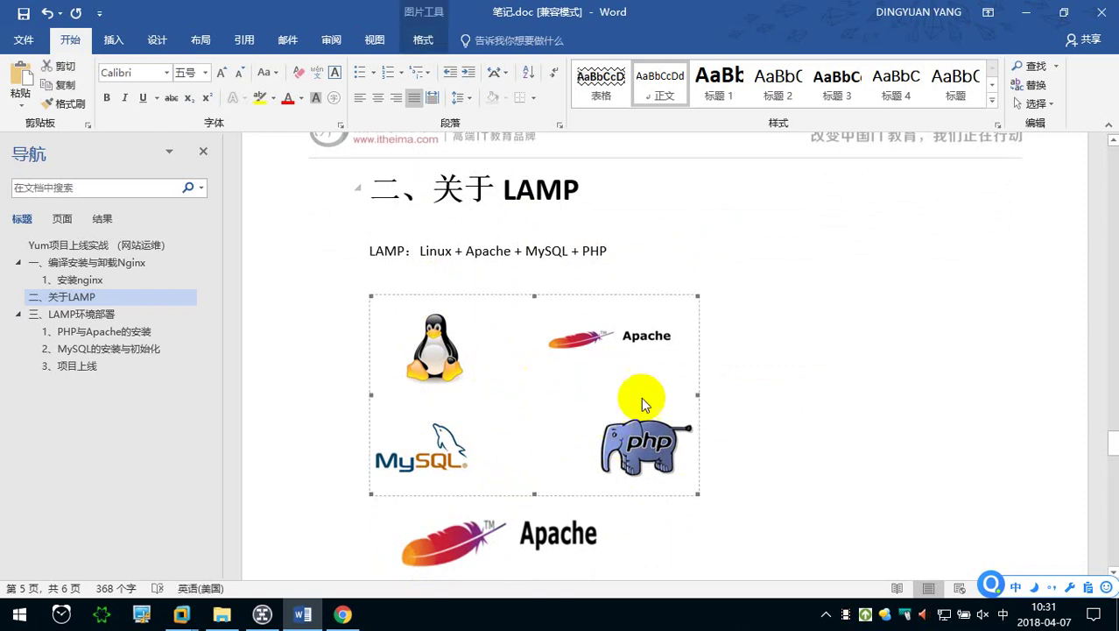
{"action": "left_click", "coordinate": [755, 404]}
{"action": "left_click", "coordinate": [477, 279]}
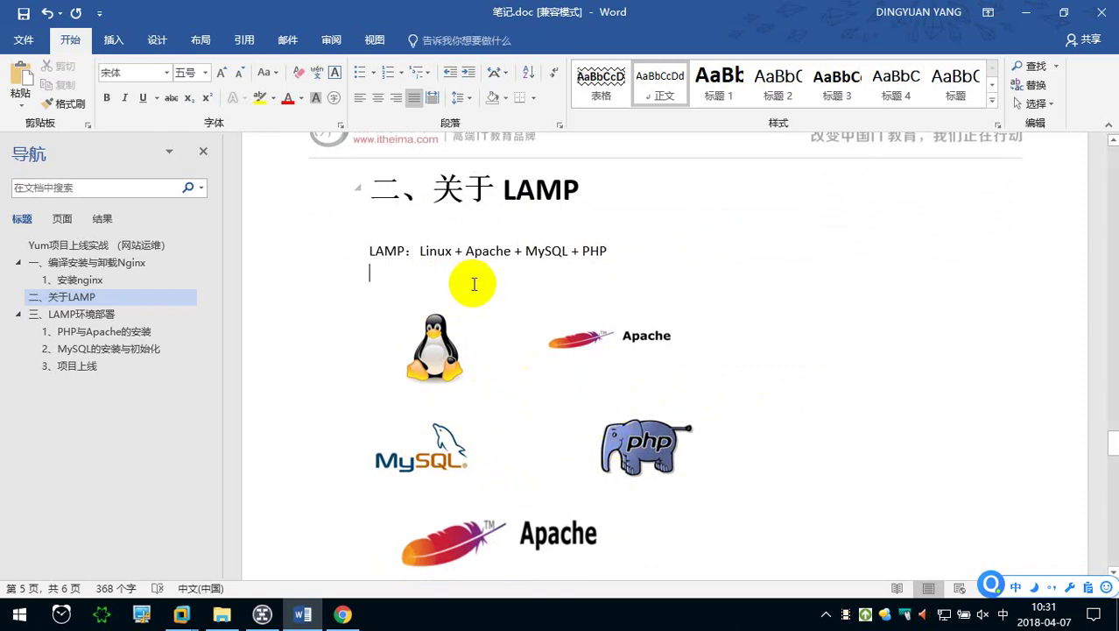
{"action": "key", "text": "BackSpace"}
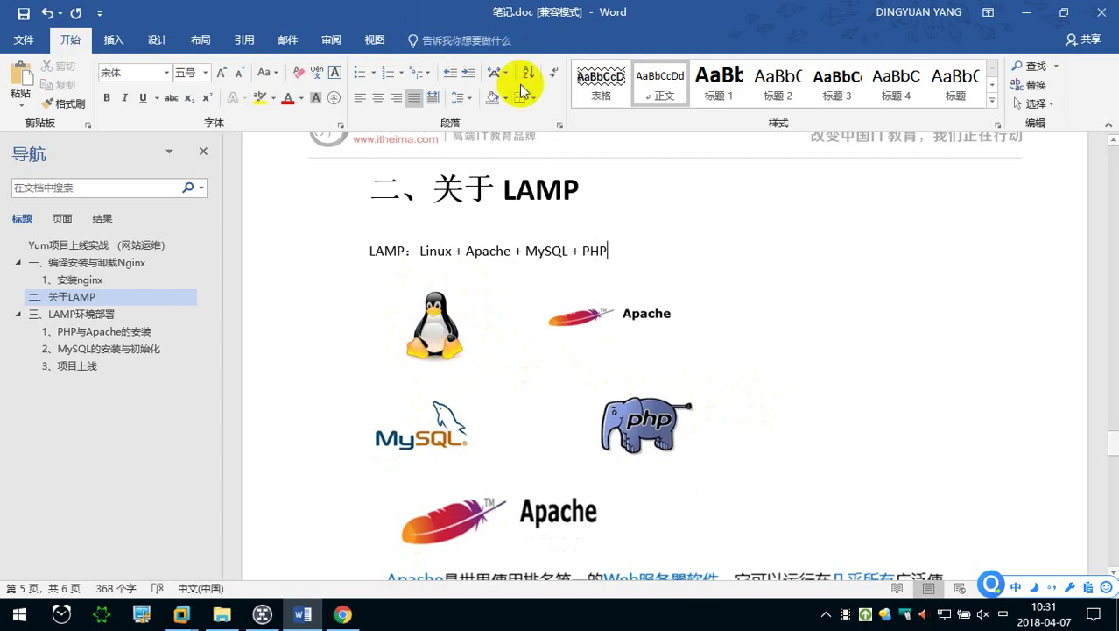
{"action": "left_click", "coordinate": [342, 614]}
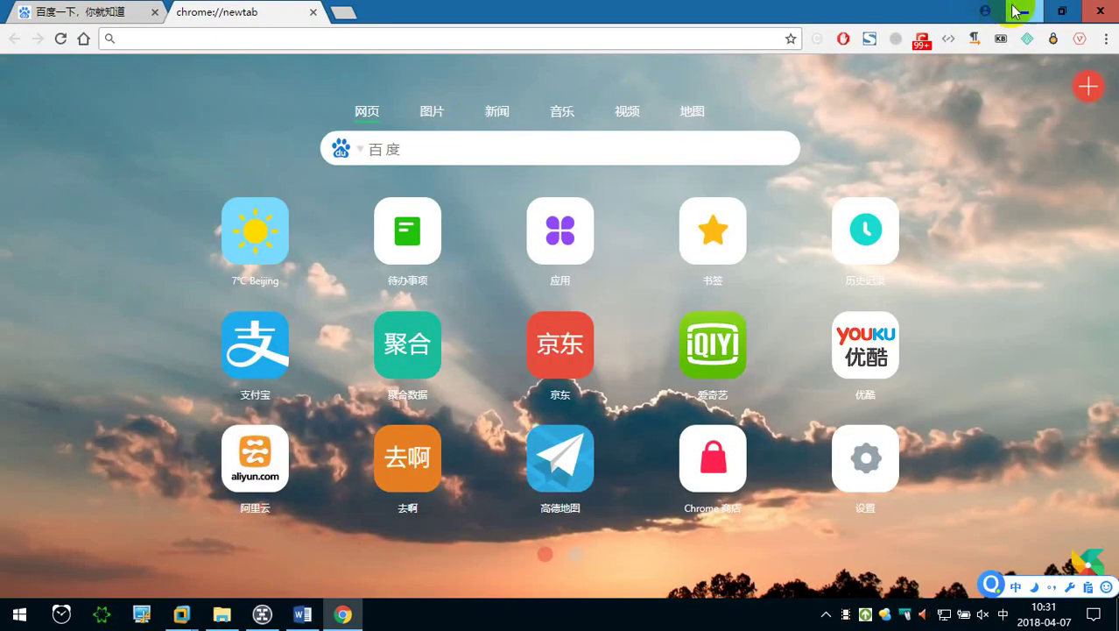
{"action": "left_click", "coordinate": [1023, 10]}
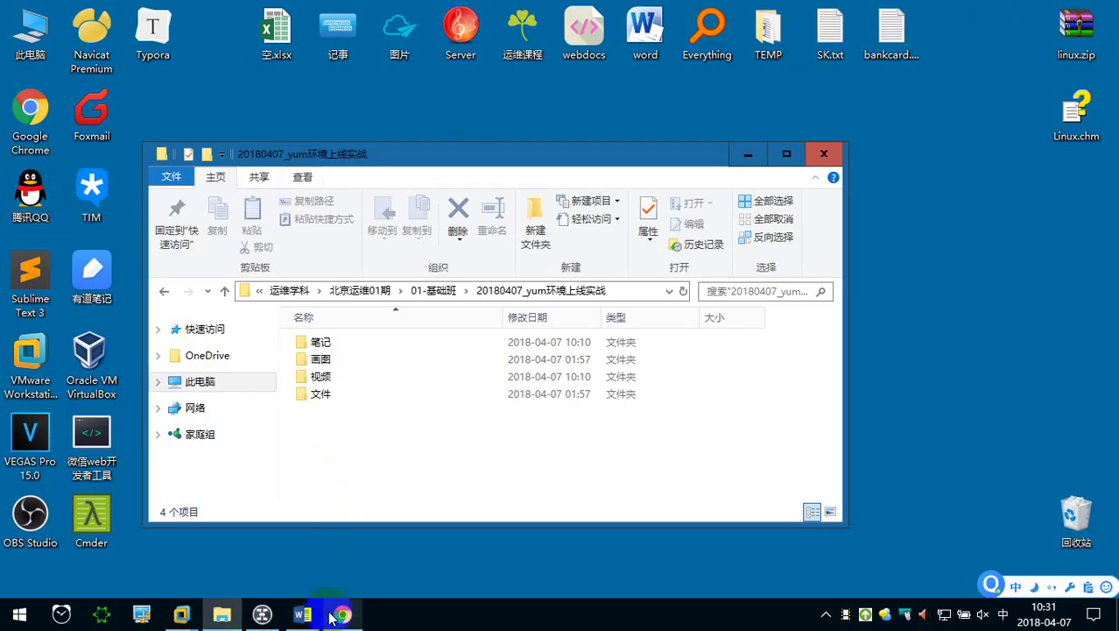
Step: Bring the Word notes document 笔记.doc back from the taskbar
{"action": "left_click", "coordinate": [302, 614]}
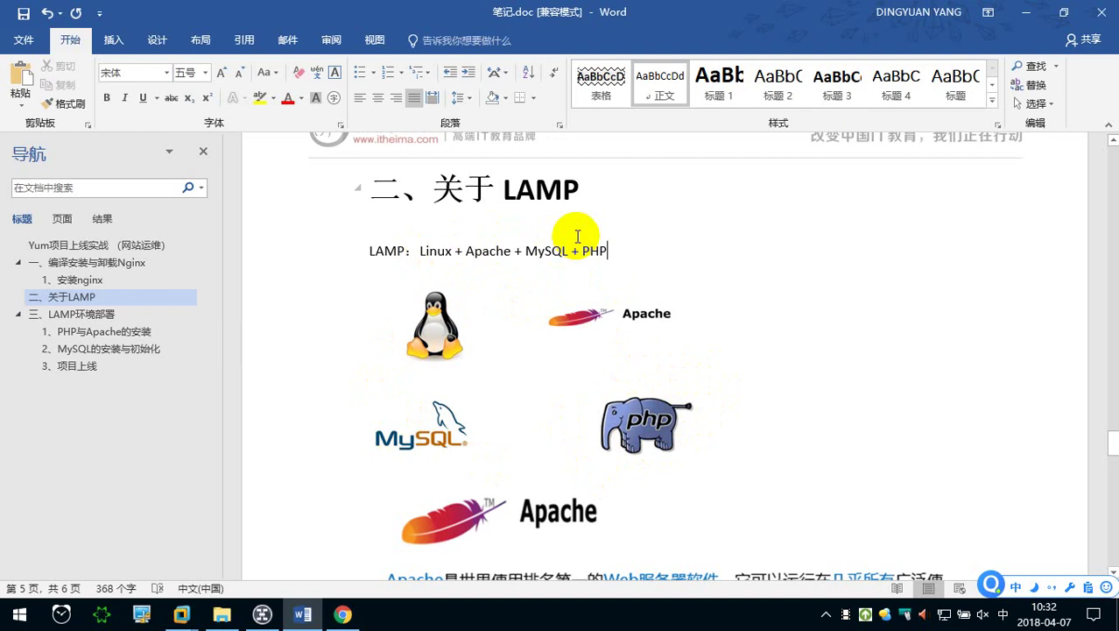
Step: Append 'LAMP 架构（组合）' after PHP on the LAMP line and start a new line below
{"action": "key", "text": "ctrl+shift"}
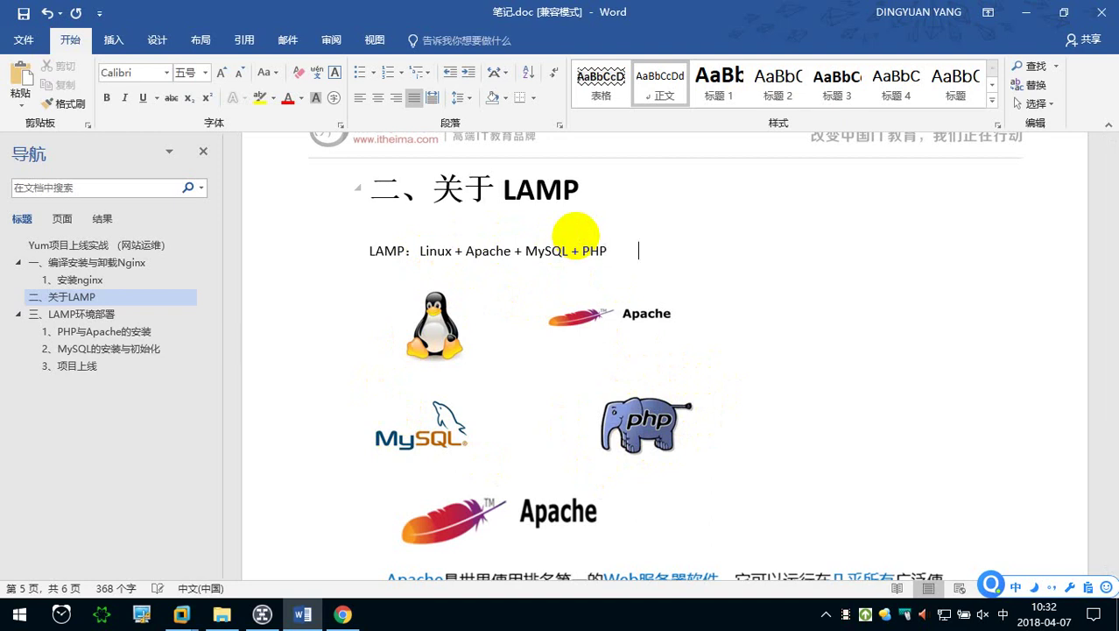
{"action": "type", "text": "LAMP"}
{"action": "key", "text": "Caps_Lock"}
{"action": "type", "text": "jia'gou"}
{"action": "key", "text": "space"}
{"action": "type", "text": "(zuhe"}
{"action": "key", "text": "space"}
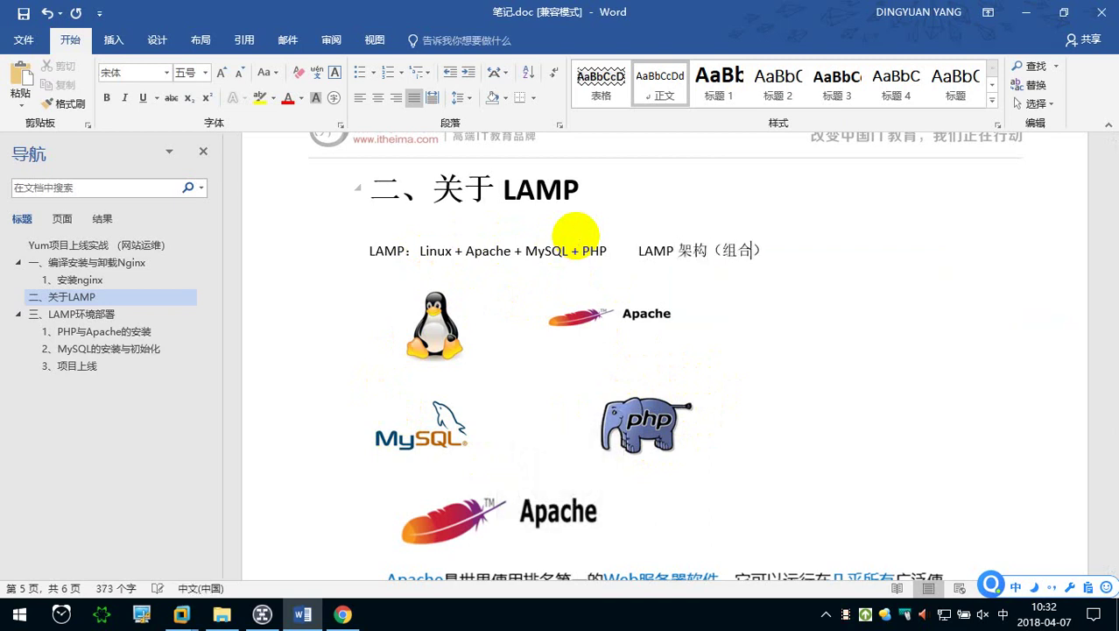
{"action": "type", "text": "）"}
{"action": "left_click", "coordinate": [796, 242]}
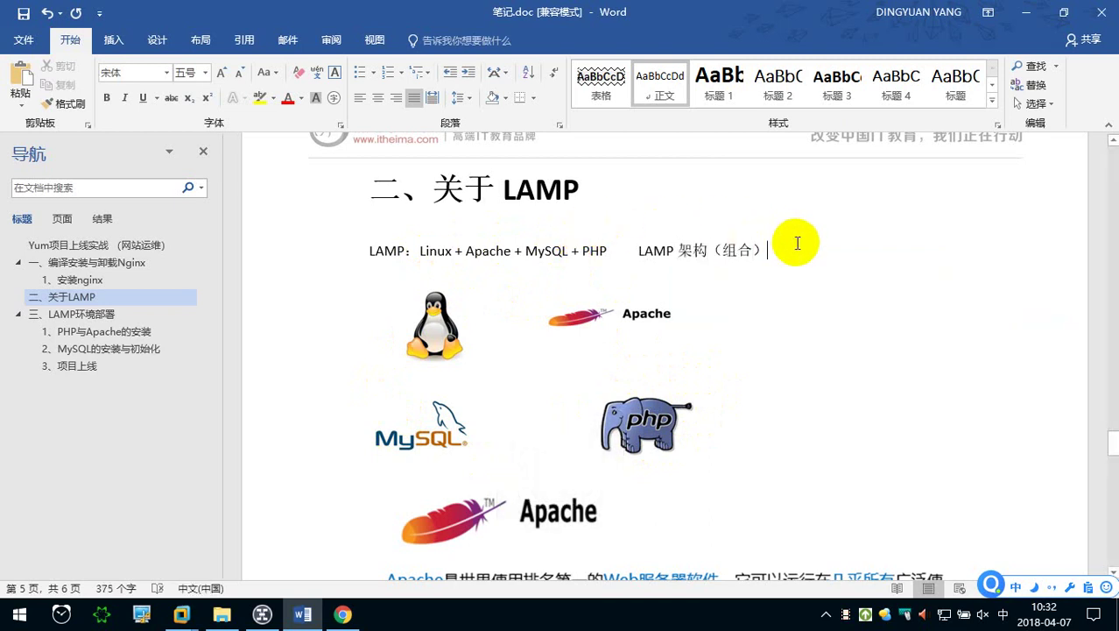
{"action": "key", "text": "Return"}
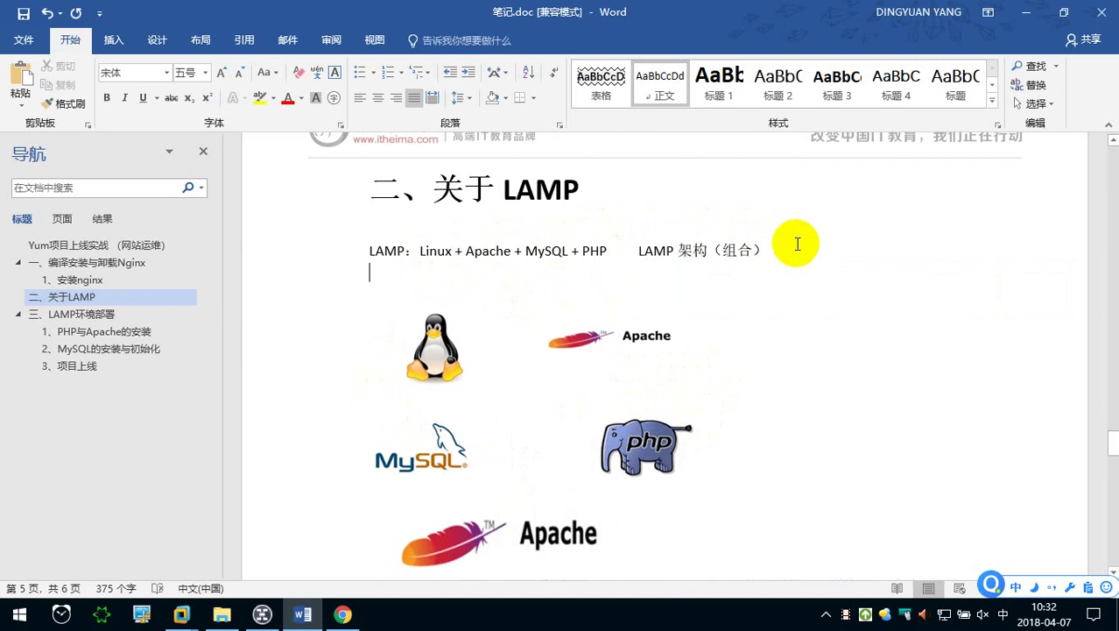
{"action": "key", "text": "Caps_Lock"}
{"action": "type", "text": "LNM"}
Step: Type 'LNMP：Linux + Ngine' on the new line under the LAMP line
{"action": "key", "text": "BackSpace"}
{"action": "type", "text": "MP："}
{"action": "key", "text": "Caps_Lock"}
{"action": "key", "text": "Caps_Lock"}
{"action": "type", "text": "L"}
{"action": "key", "text": "Caps_Lock"}
{"action": "type", "text": "inux +"}
{"action": "key", "text": "Return"}
{"action": "key", "text": "Caps_Lock"}
{"action": "type", "text": "N"}
Step: Complete the LNMP line with '+ MySQL + php-fpm'
{"action": "key", "text": "Caps_Lock"}
{"action": "type", "text": "gine"}
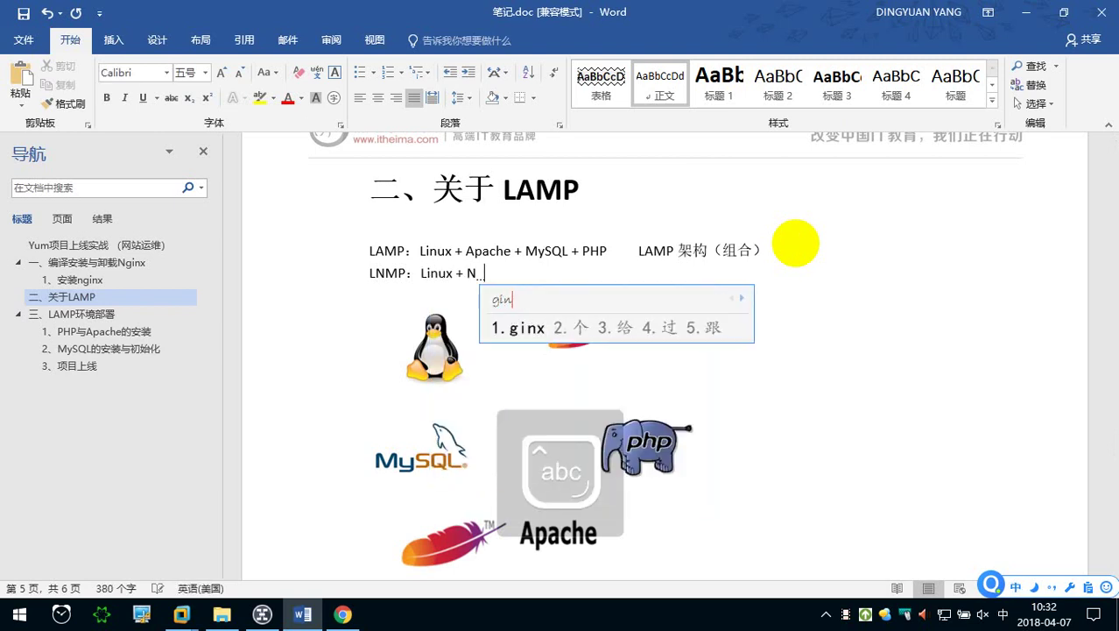
{"action": "key", "text": "Return"}
{"action": "type", "text": "+ My"}
{"action": "key", "text": "Return"}
{"action": "key", "text": "Caps_Lock"}
{"action": "type", "text": "SQL"}
{"action": "key", "text": "Caps_Lock"}
{"action": "type", "text": "+"}
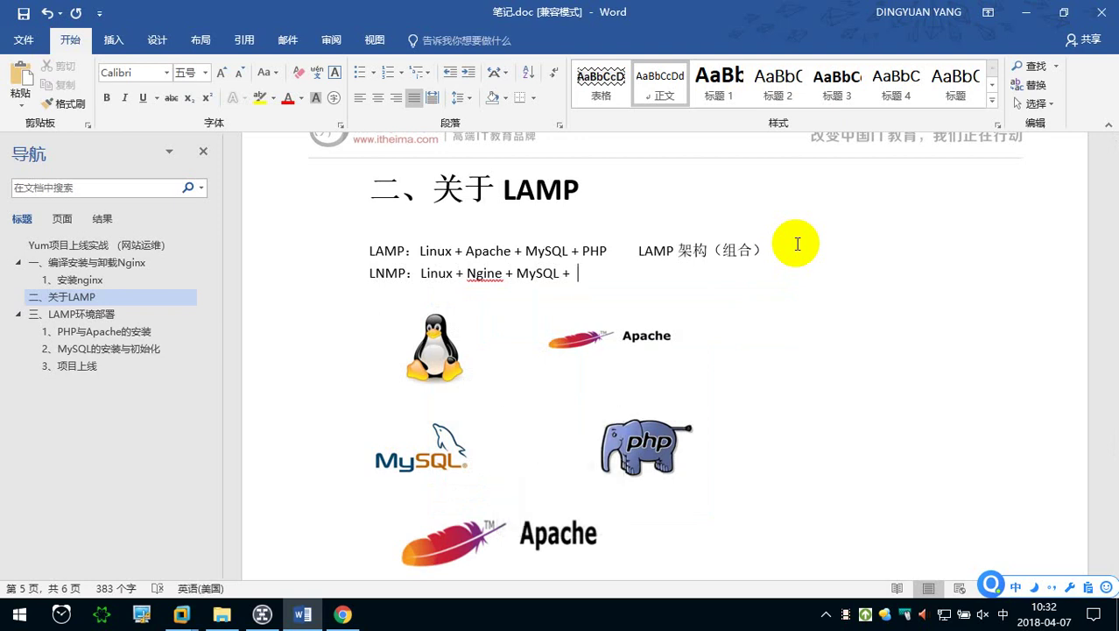
{"action": "type", "text": "php"}
{"action": "key", "text": "Return"}
{"action": "type", "text": "fpm"}
{"action": "key", "text": "Return"}
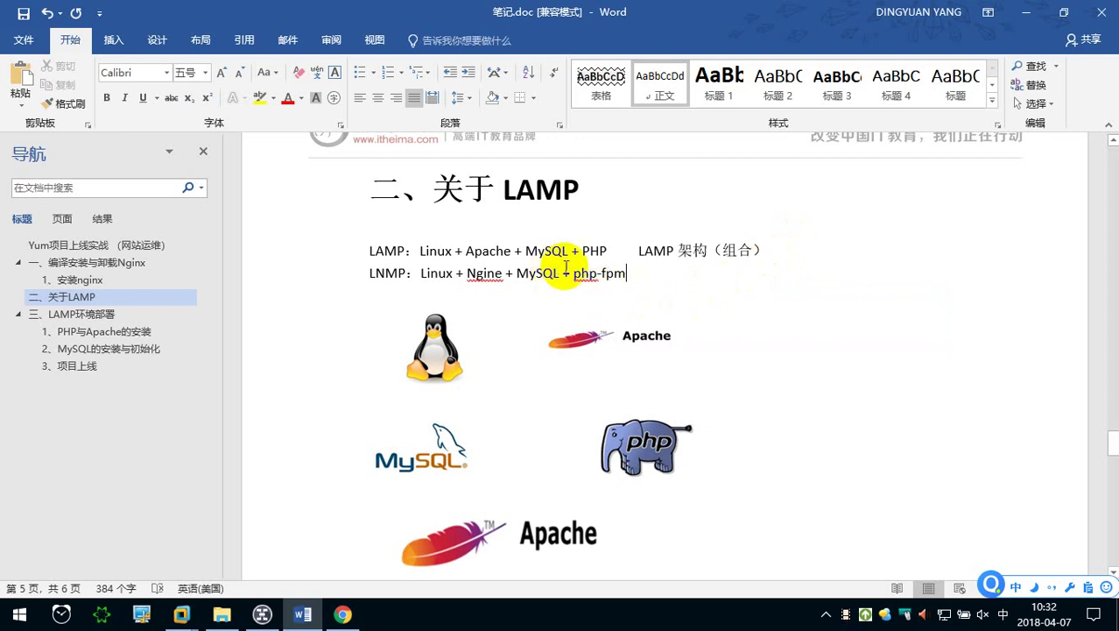
Step: Compare php-fpm on the LNMP line with PHP on the LAMP line by selecting each
{"action": "left_click_drag", "start_coordinate": [573, 275], "coordinate": [629, 272]}
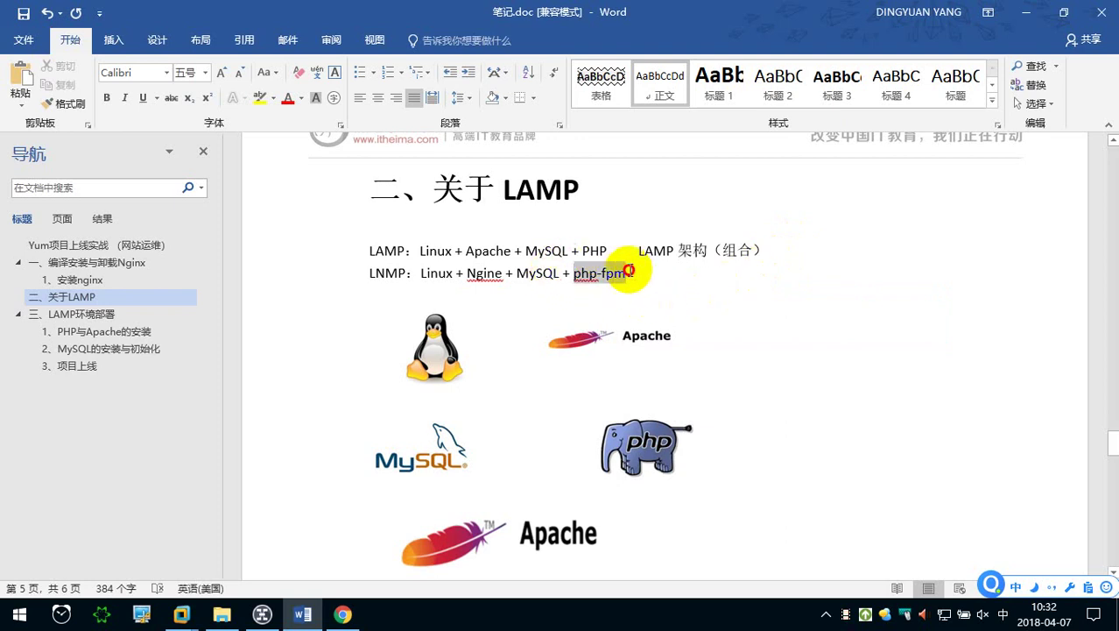
{"action": "left_click", "coordinate": [590, 271]}
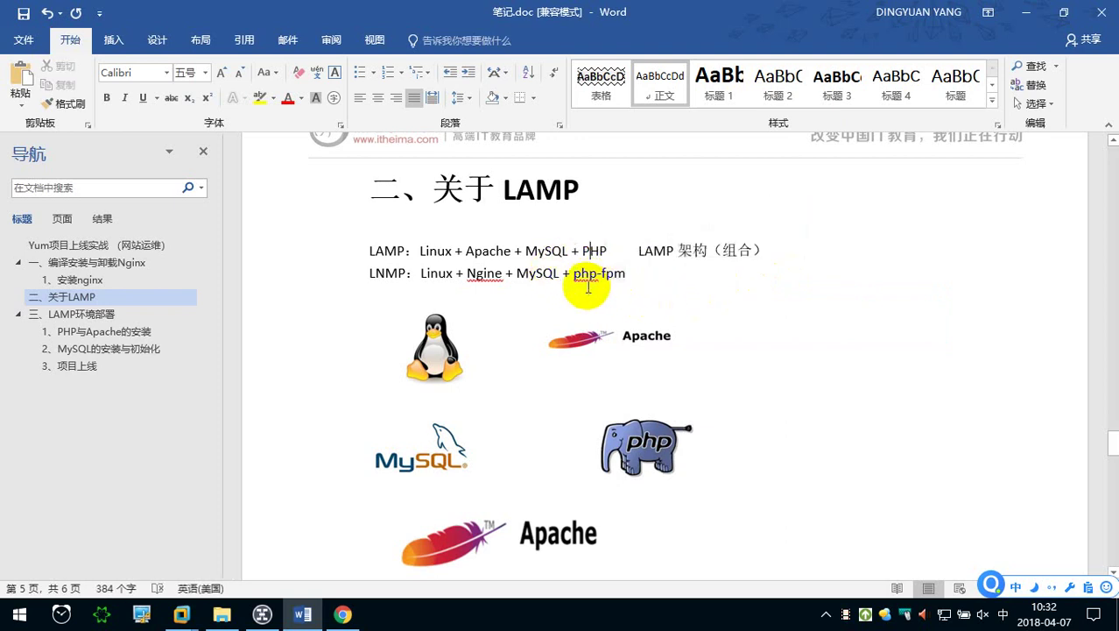
{"action": "double_click", "coordinate": [593, 251]}
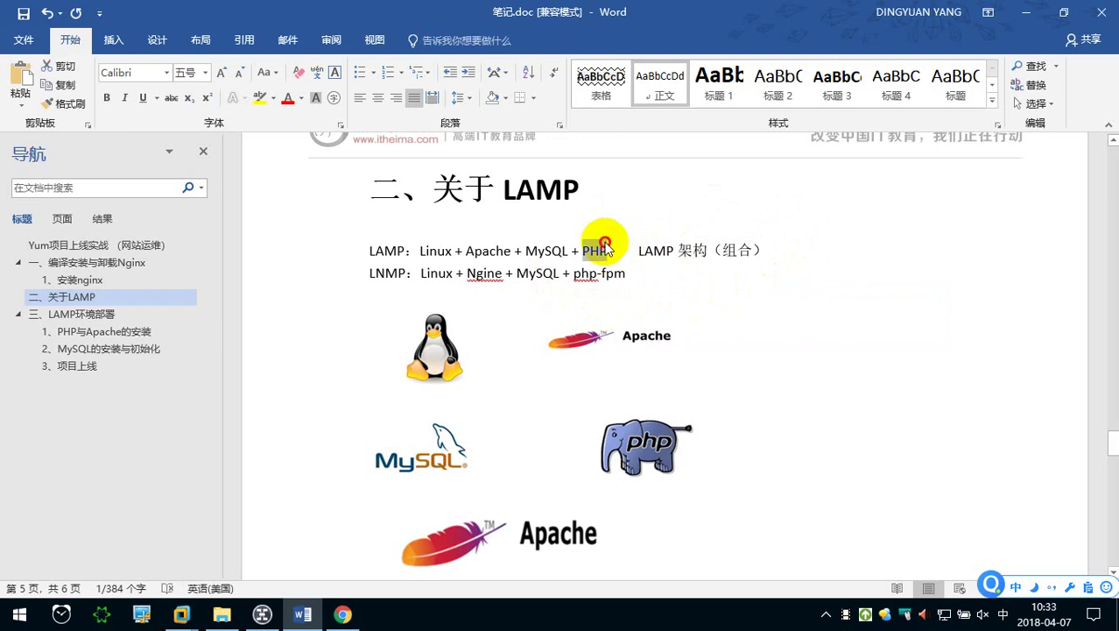
{"action": "left_click", "coordinate": [607, 251]}
Step: Append a tab and 'LNMP 架构（组合）' after php-fpm on the LNMP line
{"action": "left_click", "coordinate": [648, 276]}
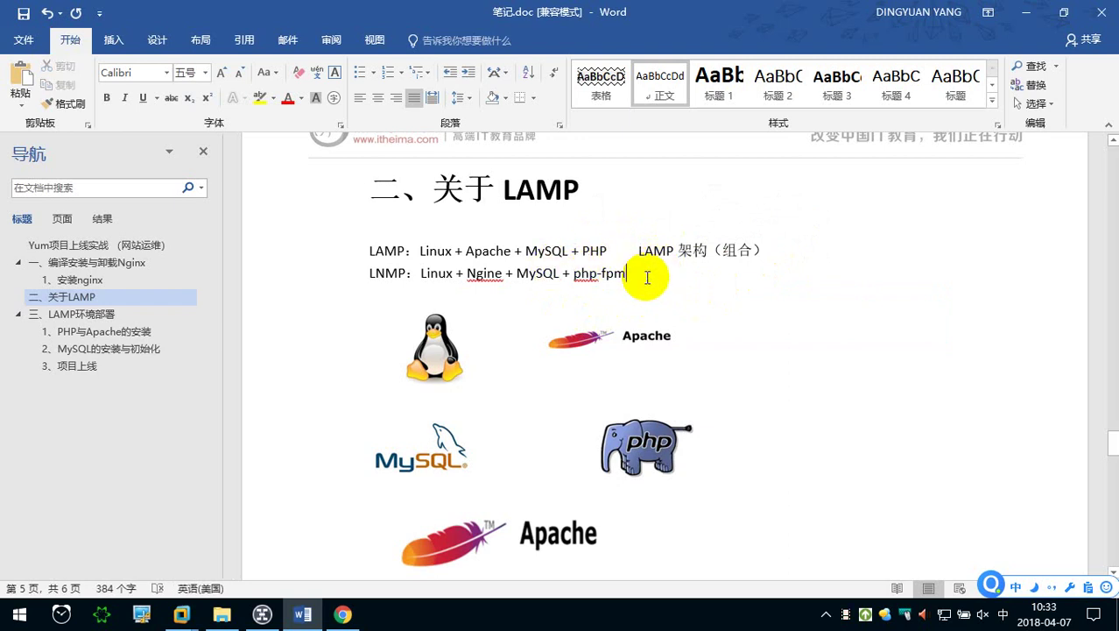
{"action": "key", "text": "Tab"}
{"action": "key", "text": "shift"}
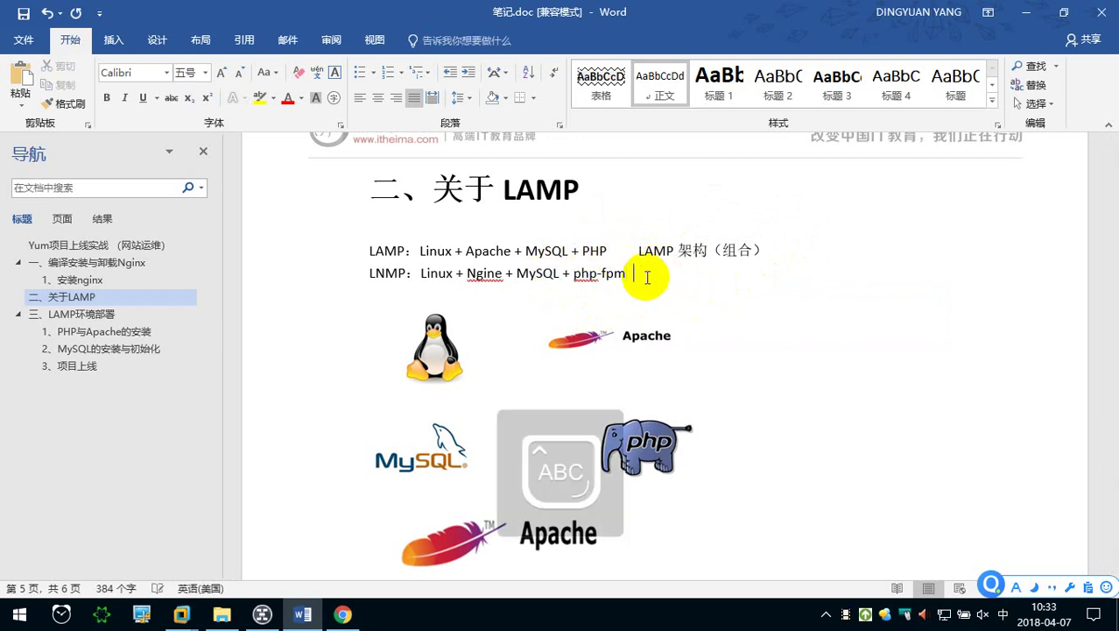
{"action": "type", "text": "N"}
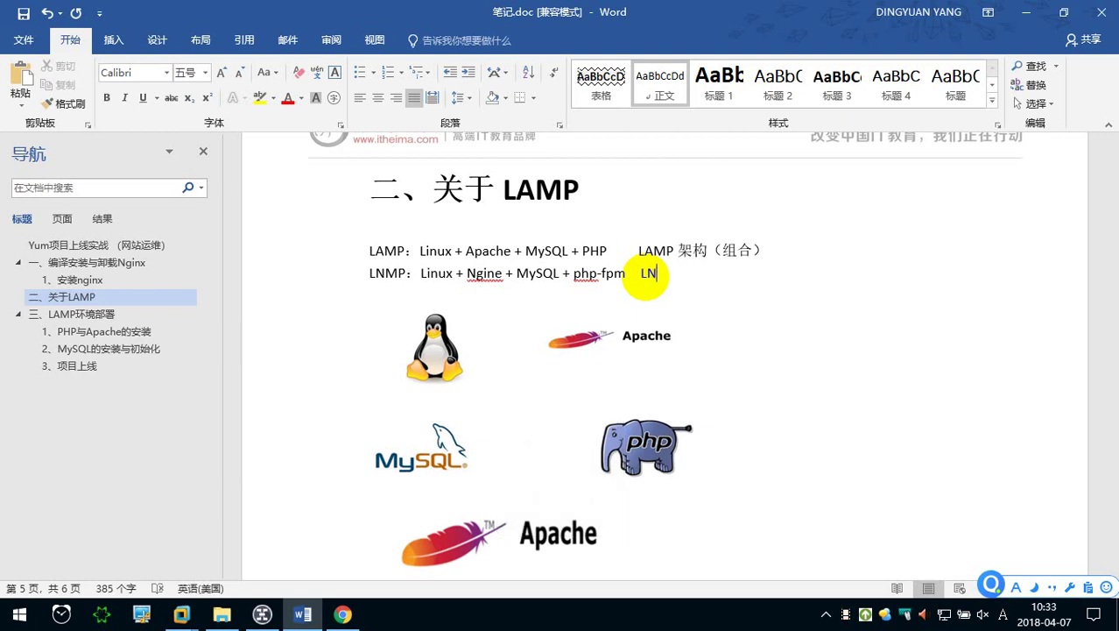
{"action": "type", "text": "MP"}
{"action": "key", "text": "shift"}
{"action": "type", "text": "jiagou"}
{"action": "key", "text": "space"}
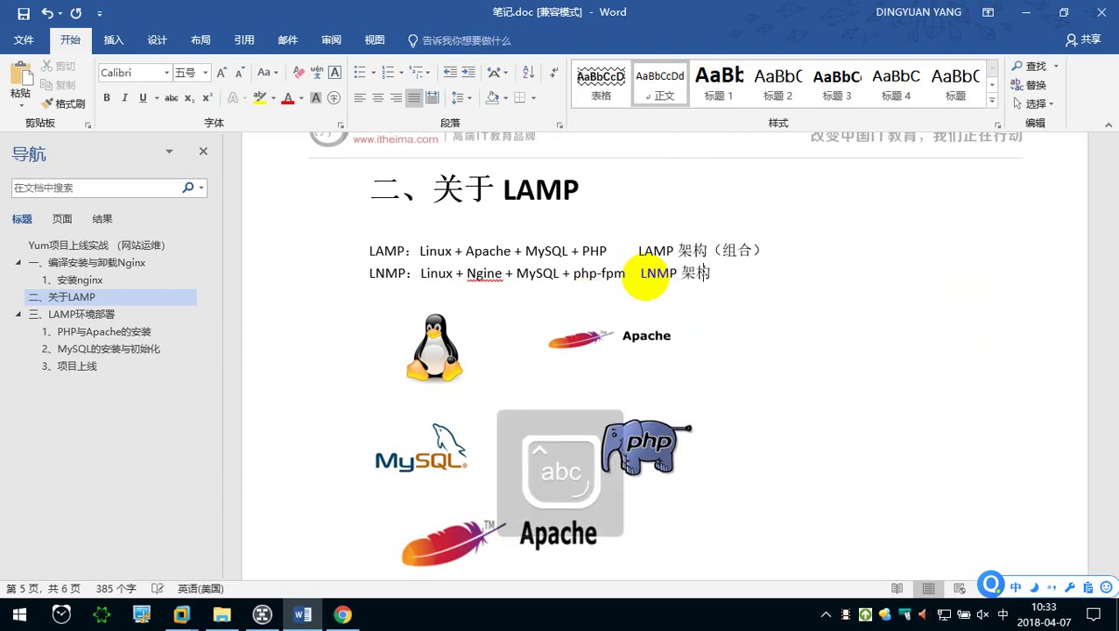
{"action": "type", "text": "()"}
{"action": "key", "text": "Left"}
{"action": "type", "text": "zuhe"}
{"action": "key", "text": "space"}
Step: Start a third line beginning with 'LNMPA'
{"action": "key", "text": "Return"}
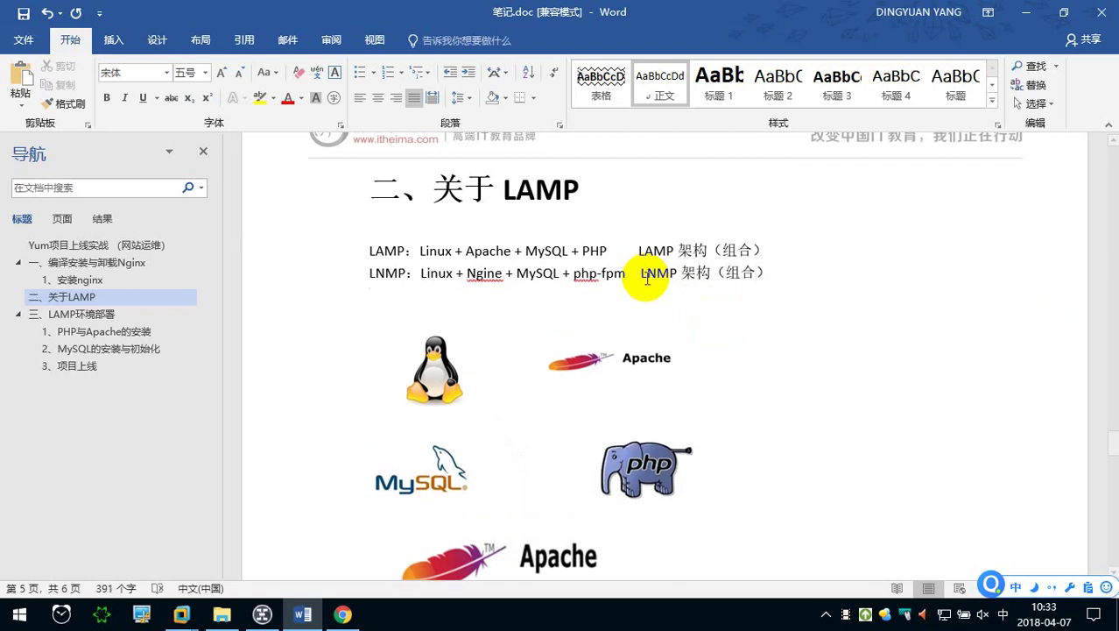
{"action": "key", "text": "shift"}
{"action": "type", "text": "LNMPA"}
Step: Continue the LNMPA line with '：Linux + Nginx +', fixing the Ngine typo
{"action": "key", "text": "shift"}
{"action": "type", "text": "："}
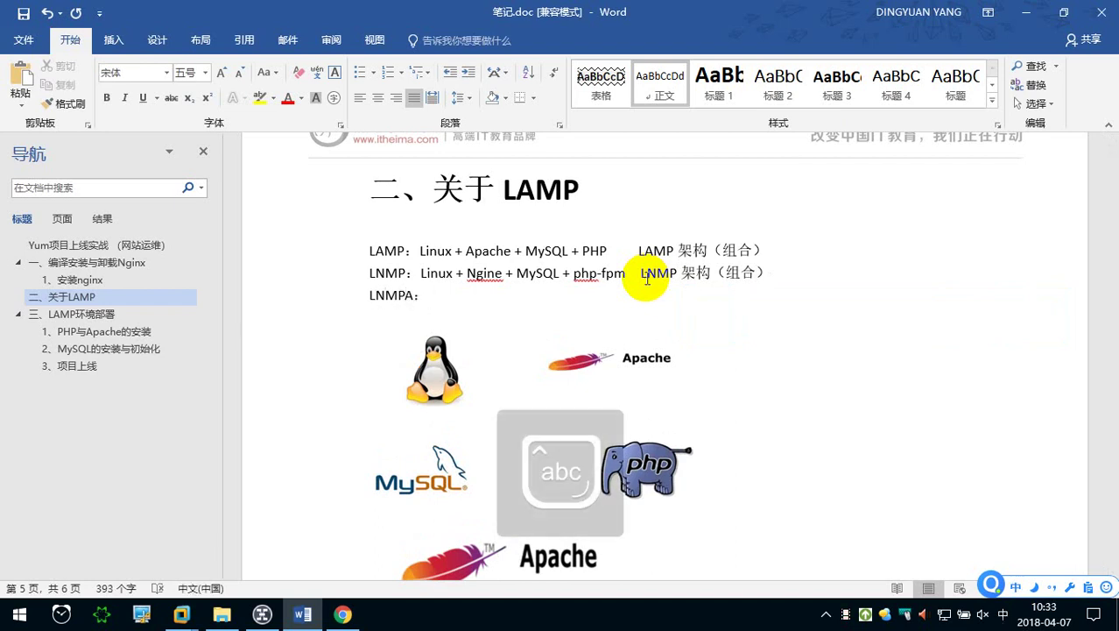
{"action": "type", "text": "Linux +"}
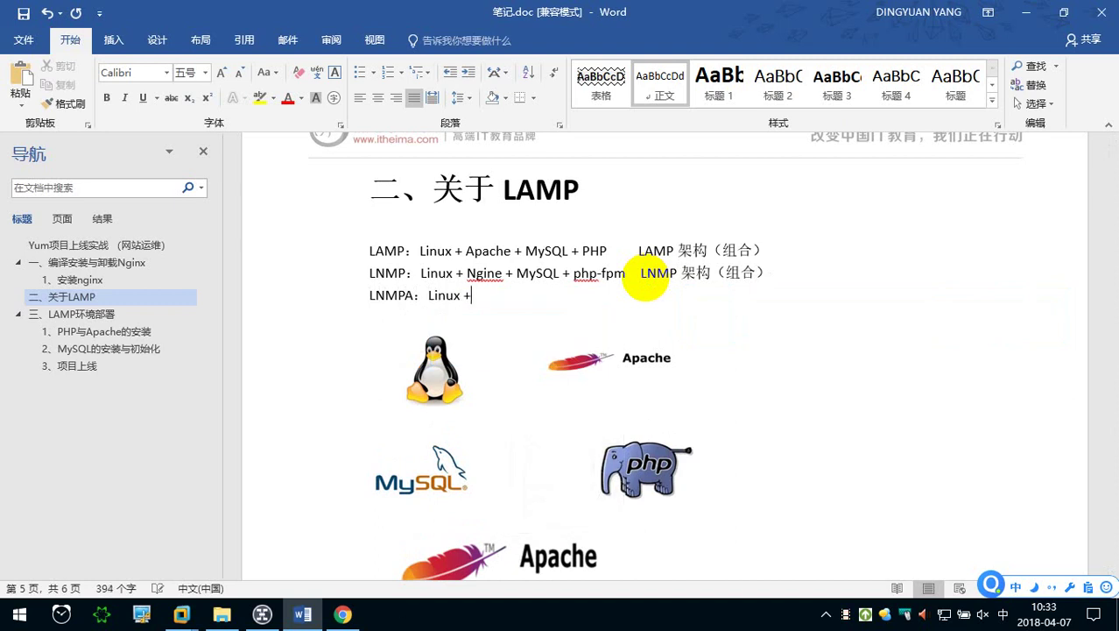
{"action": "type", "text": " n"}
{"action": "key", "text": "BackSpace"}
{"action": "type", "text": "N"}
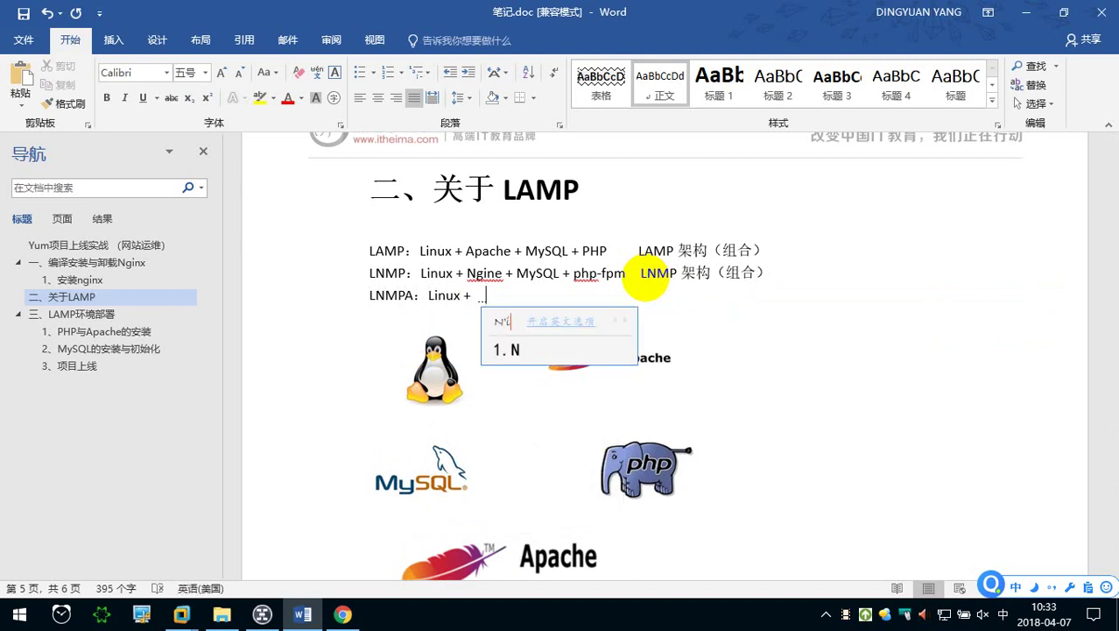
{"action": "type", "text": "gine"}
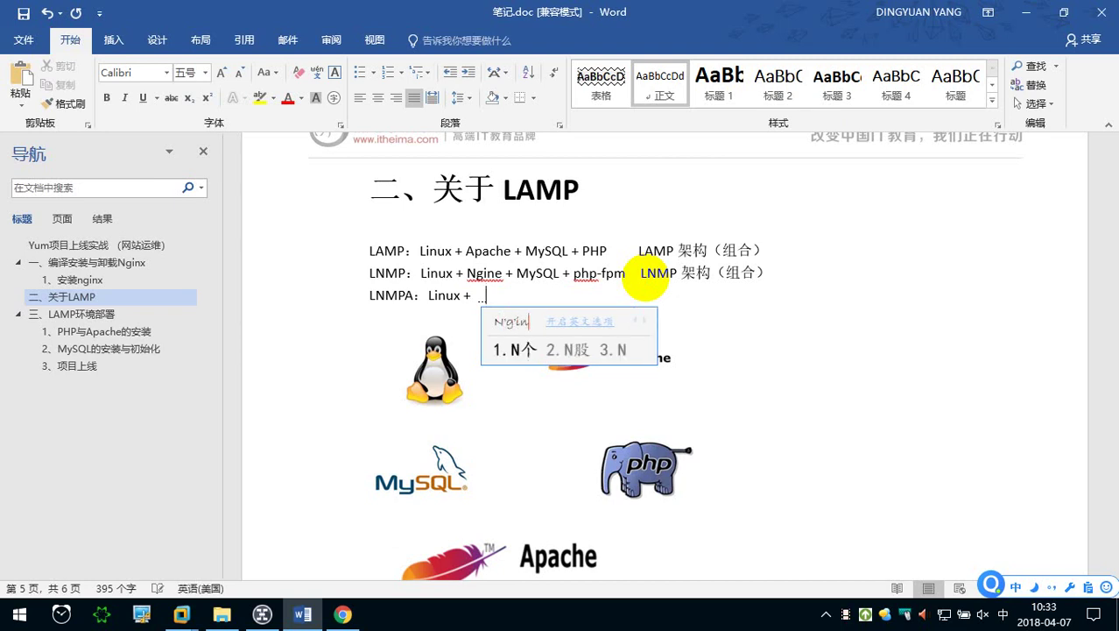
{"action": "key", "text": "Return"}
{"action": "key", "text": "shift"}
{"action": "key", "text": "BackSpace"}
{"action": "type", "text": "x"}
{"action": "key", "text": "Return"}
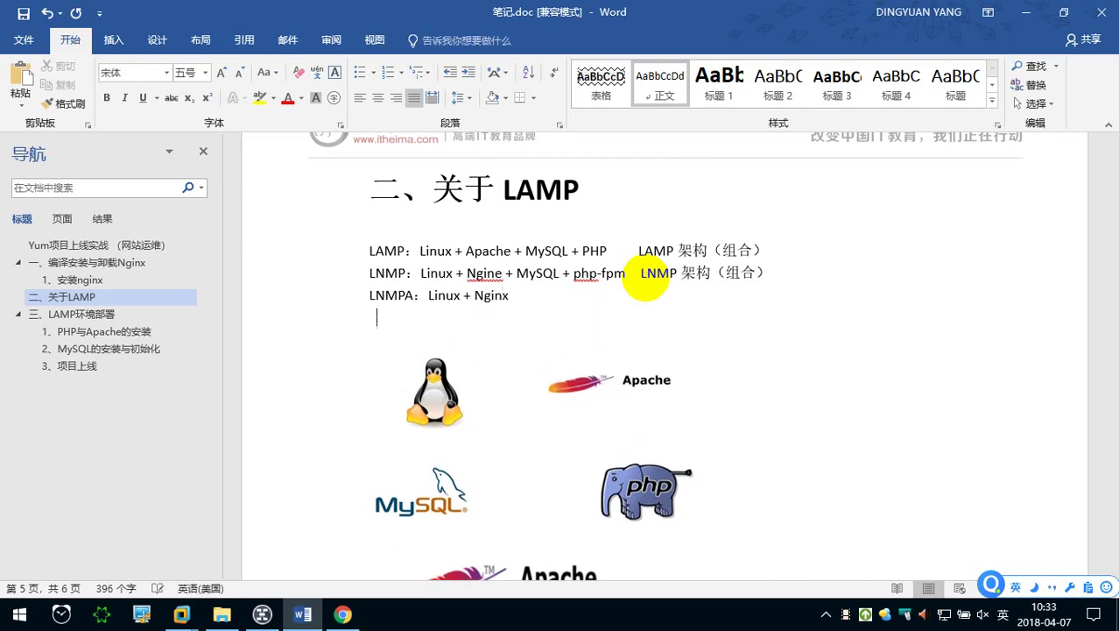
{"action": "key", "text": "BackSpace"}
{"action": "type", "text": "+"}
Step: Add 'MySQL + PHP' to the LNMPA line, retyping php in capitals
{"action": "key", "text": "Caps_Lock"}
{"action": "type", "text": " M"}
{"action": "key", "text": "Caps_Lock"}
{"action": "type", "text": "ySQL"}
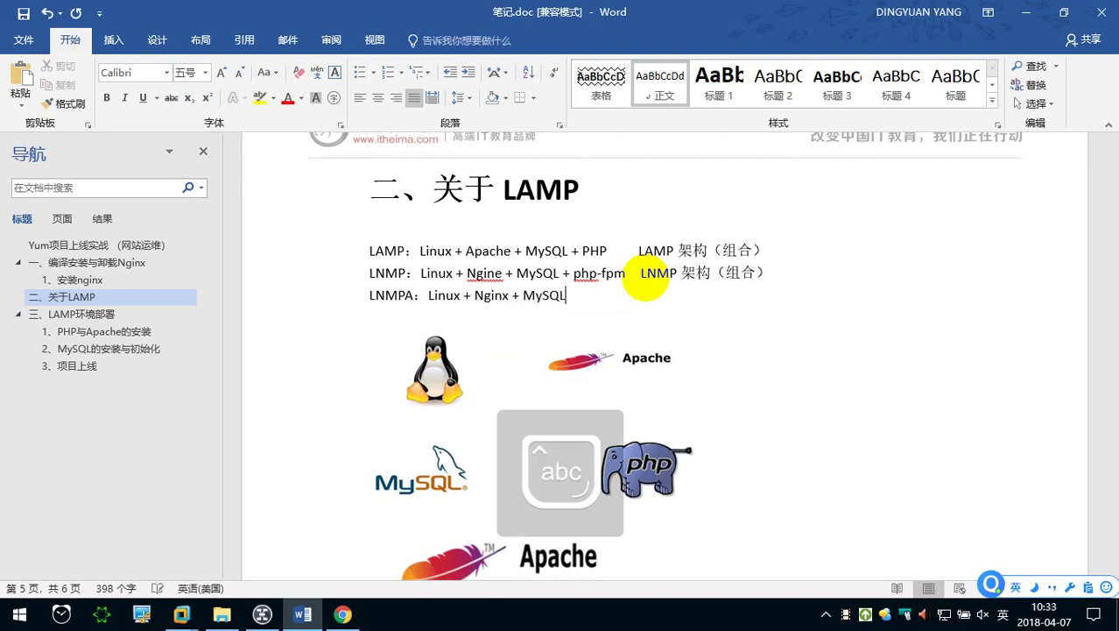
{"action": "key", "text": "Caps_Lock"}
{"action": "key", "text": "Caps_Lock"}
{"action": "type", "text": "php"}
{"action": "key", "text": "BackSpace"}
{"action": "key", "text": "BackSpace"}
{"action": "key", "text": "BackSpace"}
{"action": "key", "text": "BackSpace"}
{"action": "key", "text": "Caps_Lock"}
{"action": "type", "text": "PHP"}
Step: Finish the LNMPA line with '+ Apache' and add an empty line below
{"action": "key", "text": "Caps_Lock"}
{"action": "type", "text": " +"}
{"action": "key", "text": "Caps_Lock"}
{"action": "type", "text": " A"}
{"action": "key", "text": "Caps_Lock"}
{"action": "type", "text": "pache"}
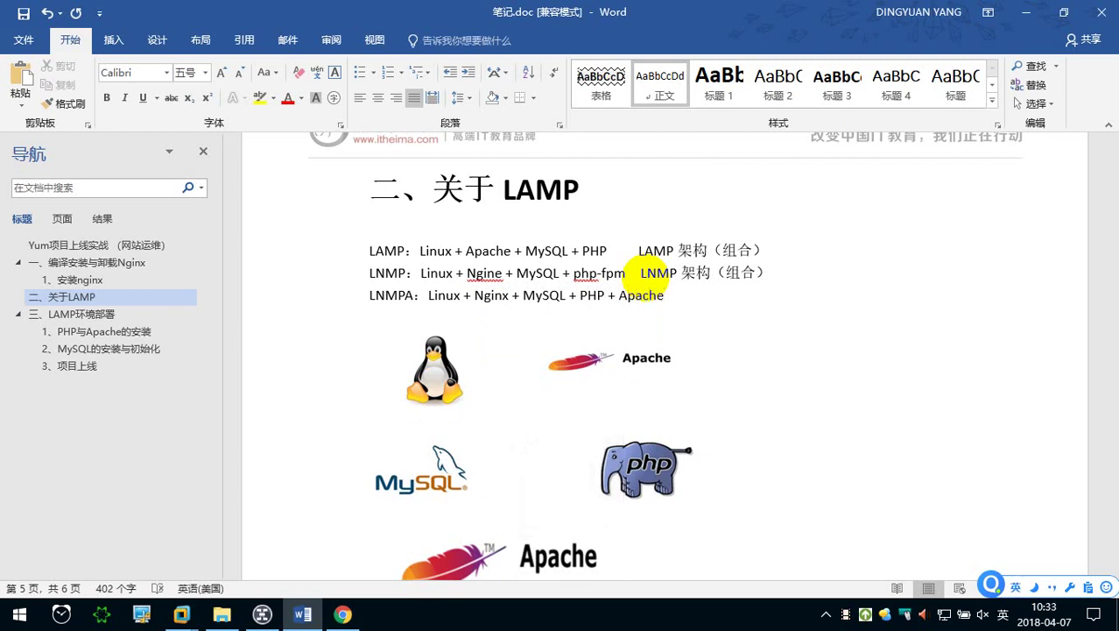
{"action": "scroll", "coordinate": [508, 281], "scroll_direction": "down", "scroll_amount": 1}
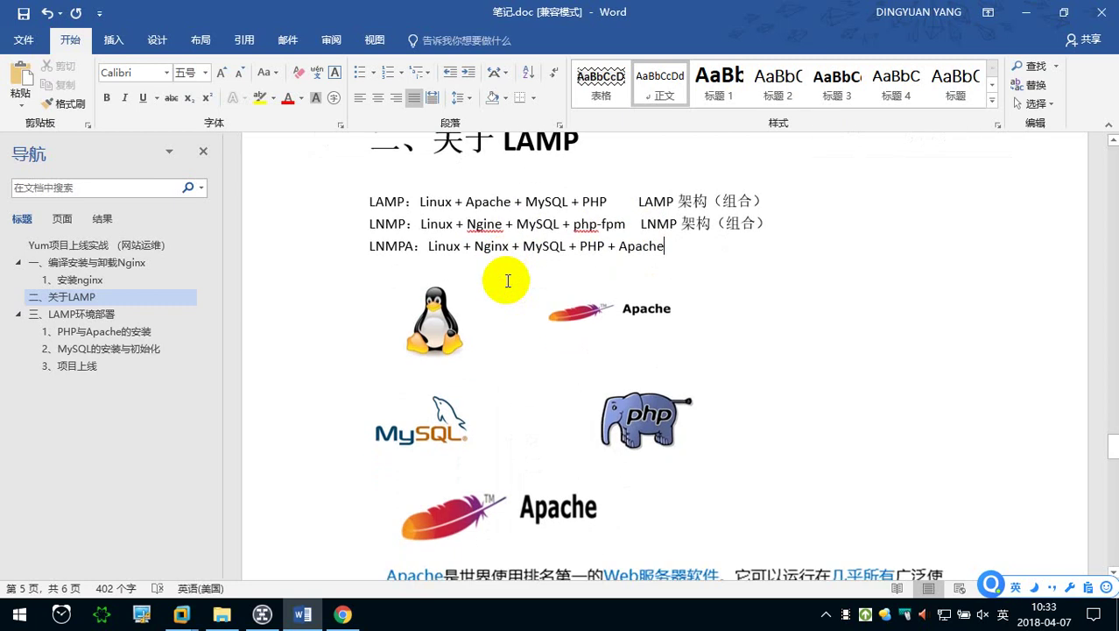
{"action": "key", "text": "Return"}
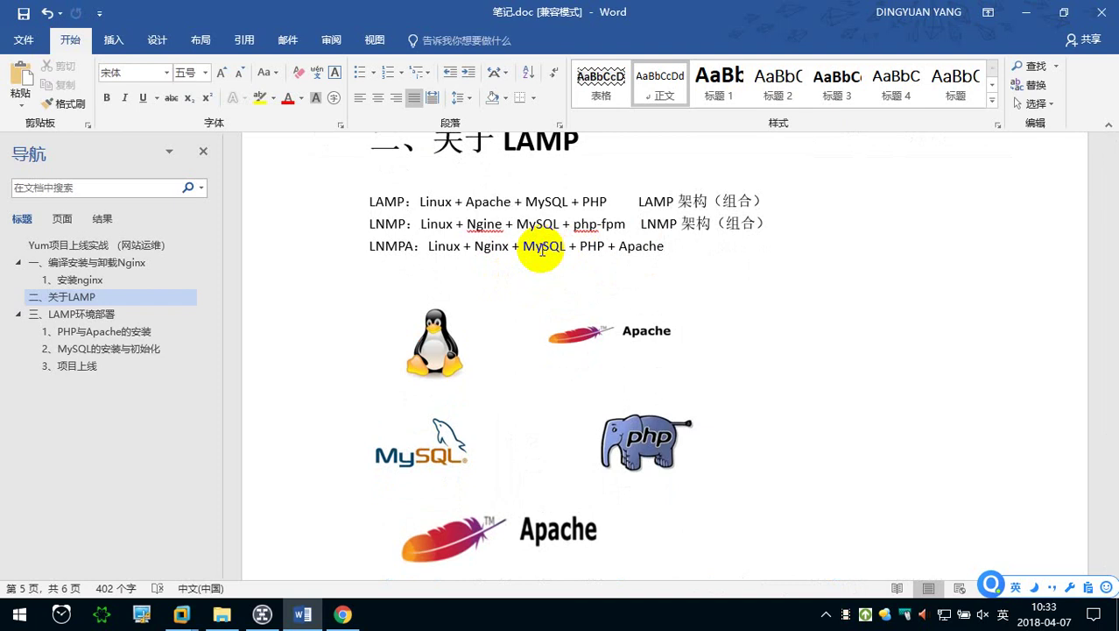
Step: Correct 'Ngine' to 'Nginx' on the LNMP line and save the document
{"action": "left_click", "coordinate": [503, 221]}
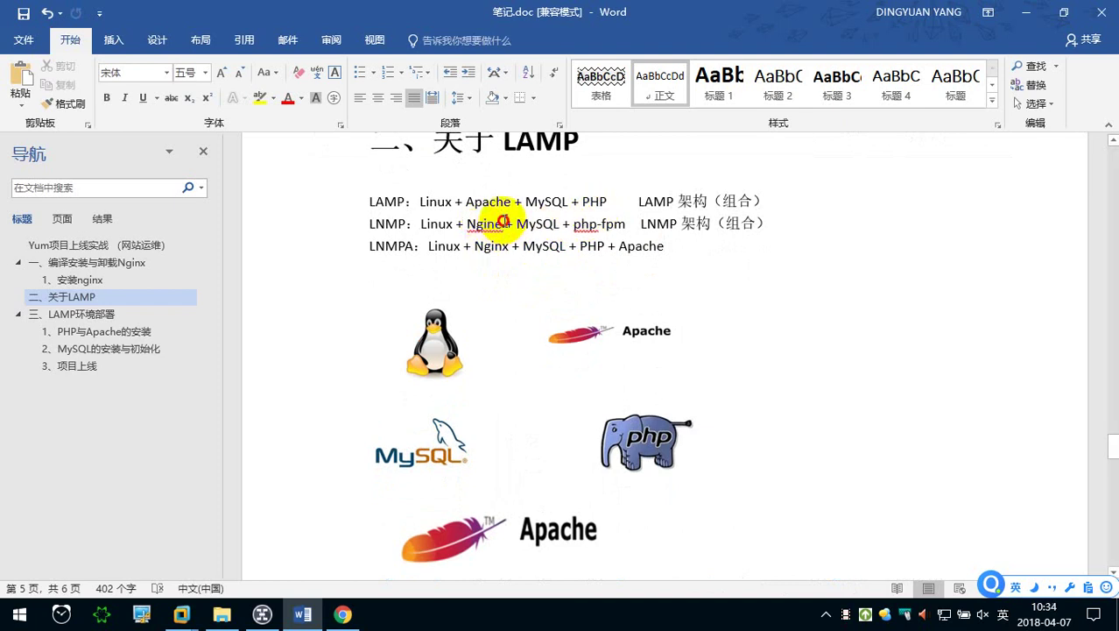
{"action": "key", "text": "BackSpace"}
{"action": "type", "text": "x"}
{"action": "key", "text": "ctrl+s"}
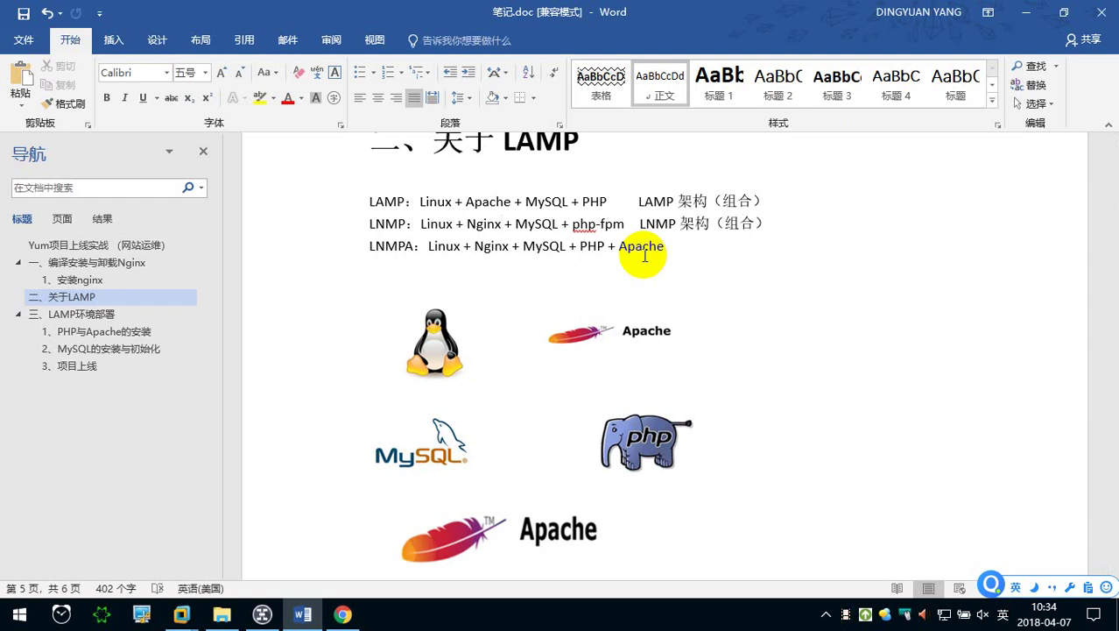
Step: Review the LNMPA line by selecting the words Nginx and Apache
{"action": "left_click", "coordinate": [501, 224]}
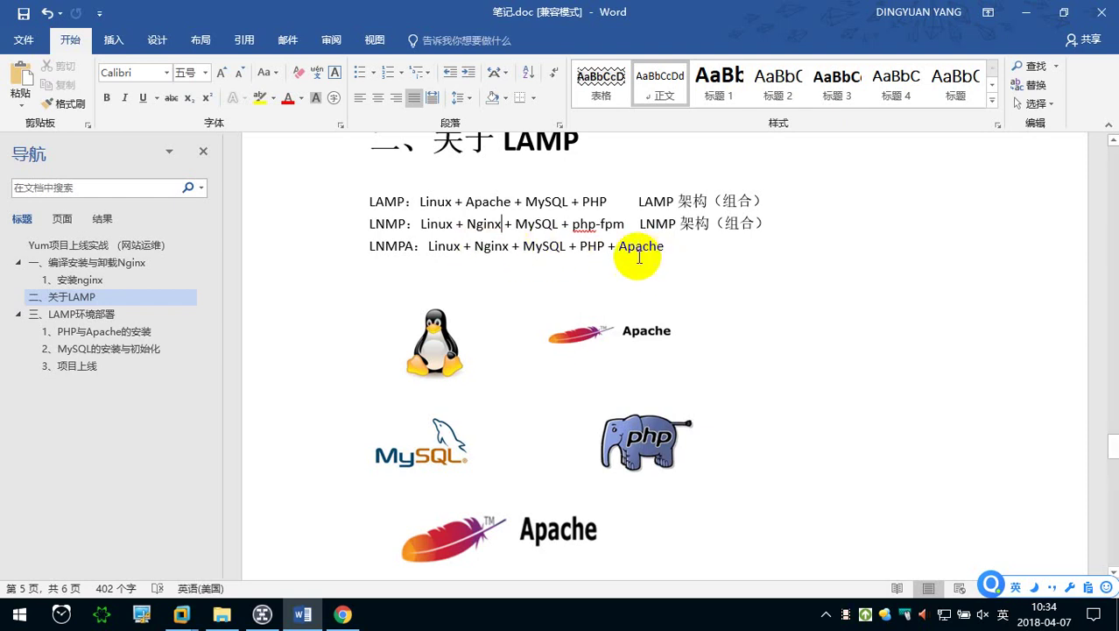
{"action": "double_click", "coordinate": [490, 249]}
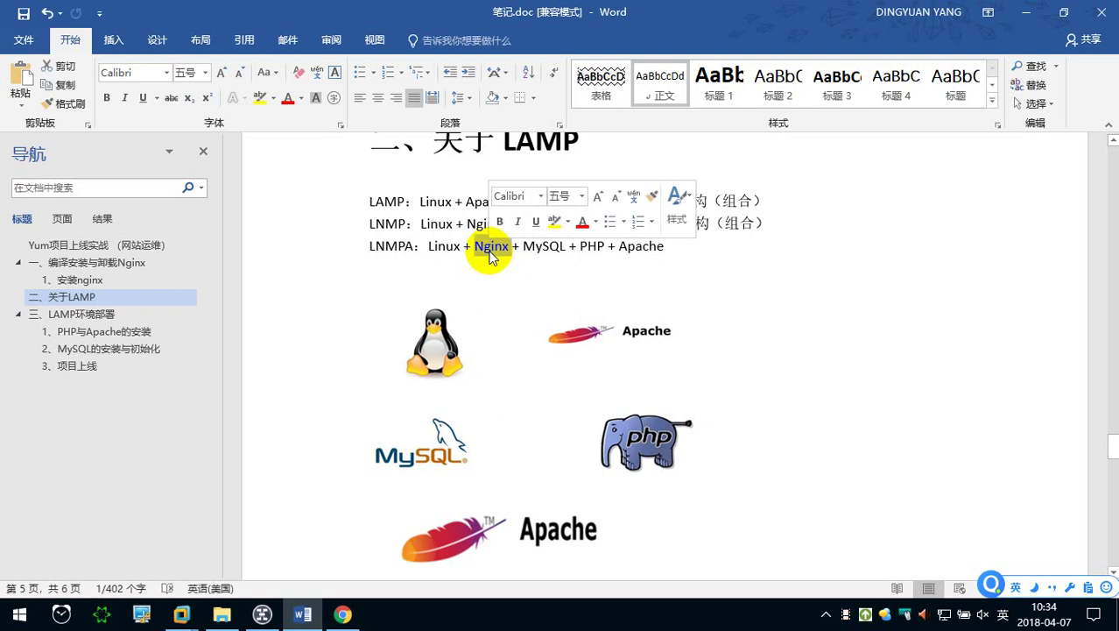
{"action": "double_click", "coordinate": [641, 246]}
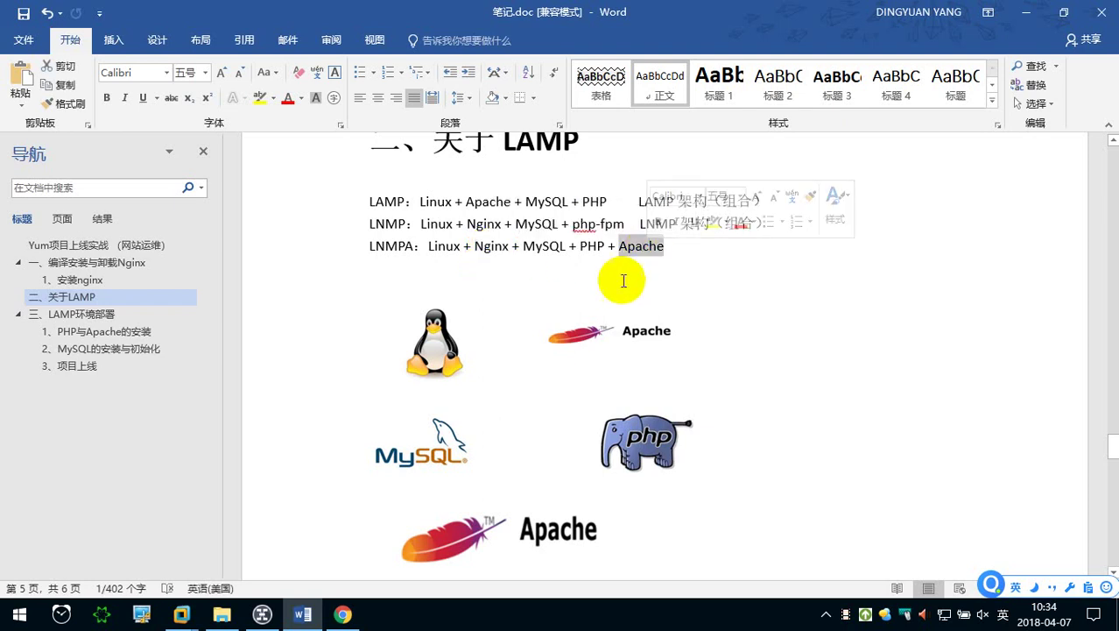
{"action": "left_click", "coordinate": [598, 263]}
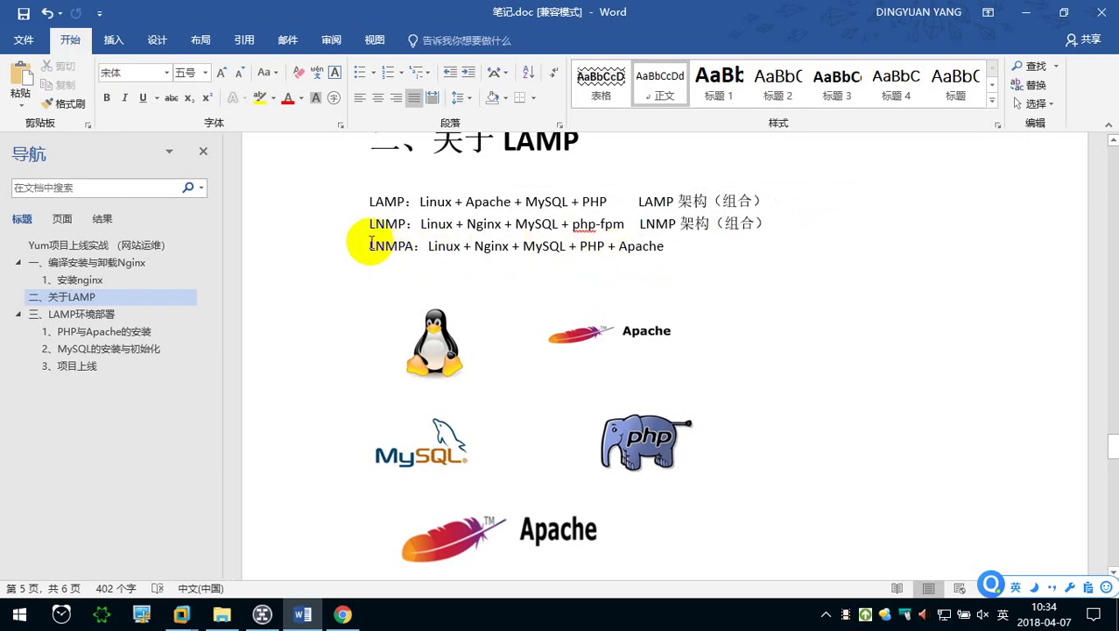
Step: Add a tab and the note 'Nginx 代理方式' after Apache, then a new empty line
{"action": "left_click_drag", "start_coordinate": [369, 246], "coordinate": [656, 242]}
{"action": "left_click", "coordinate": [690, 245]}
{"action": "key", "text": "Tab"}
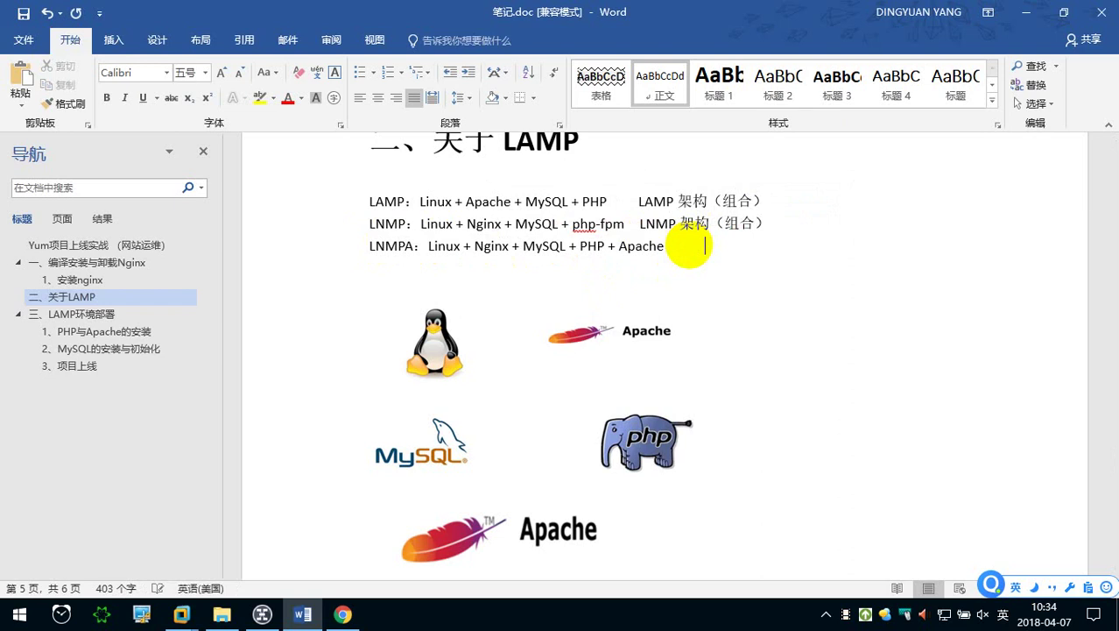
{"action": "key", "text": "shift"}
{"action": "type", "text": "Nginx"}
{"action": "key", "text": "shift"}
{"action": "type", "text": "daili"}
{"action": "key", "text": "space"}
{"action": "type", "text": "fangshi"}
{"action": "key", "text": "space"}
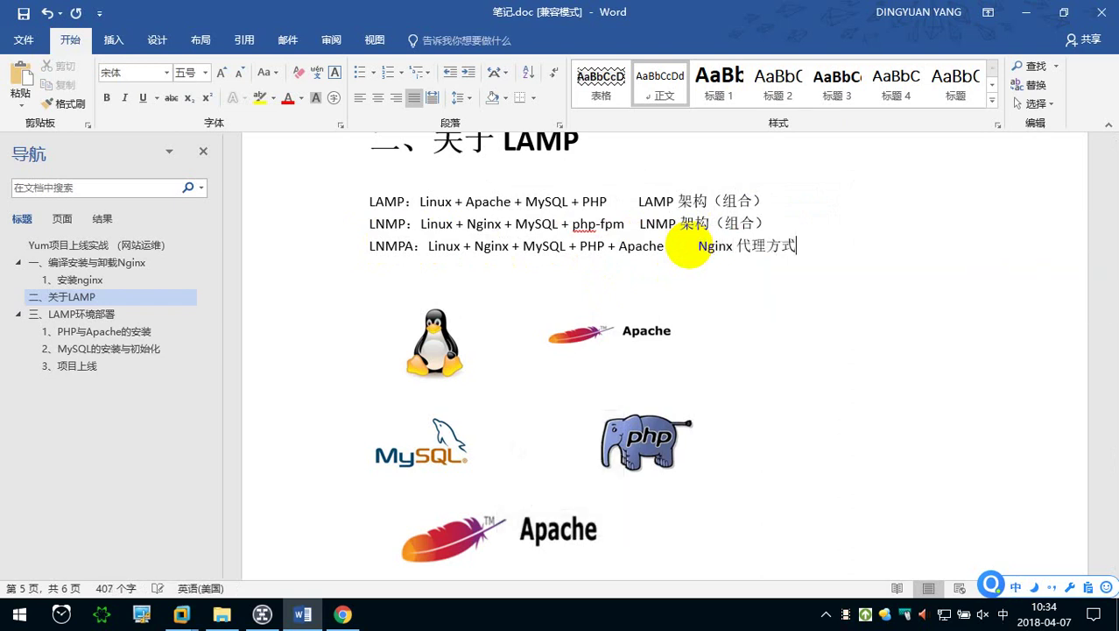
{"action": "key", "text": "Return"}
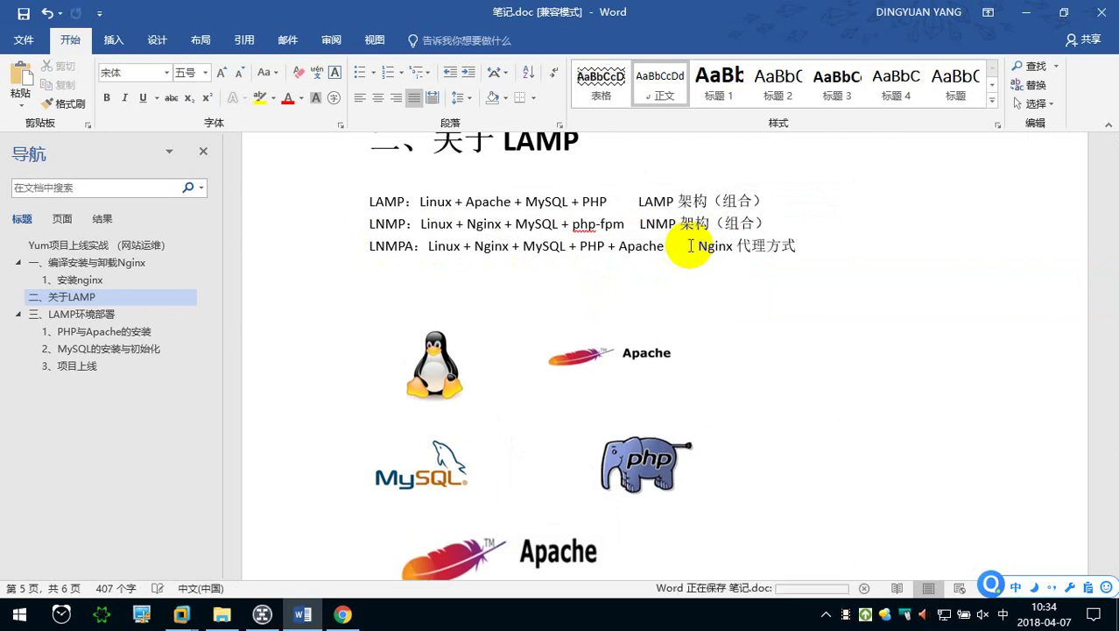
Step: Bold the entire LAMP line, including its 'LAMP 架构（组合）' note
{"action": "mouse_move", "coordinate": [812, 246]}
{"action": "left_mouse_down"}
{"action": "mouse_move", "coordinate": [331, 242]}
{"action": "mouse_move", "coordinate": [326, 226]}
{"action": "left_mouse_up"}
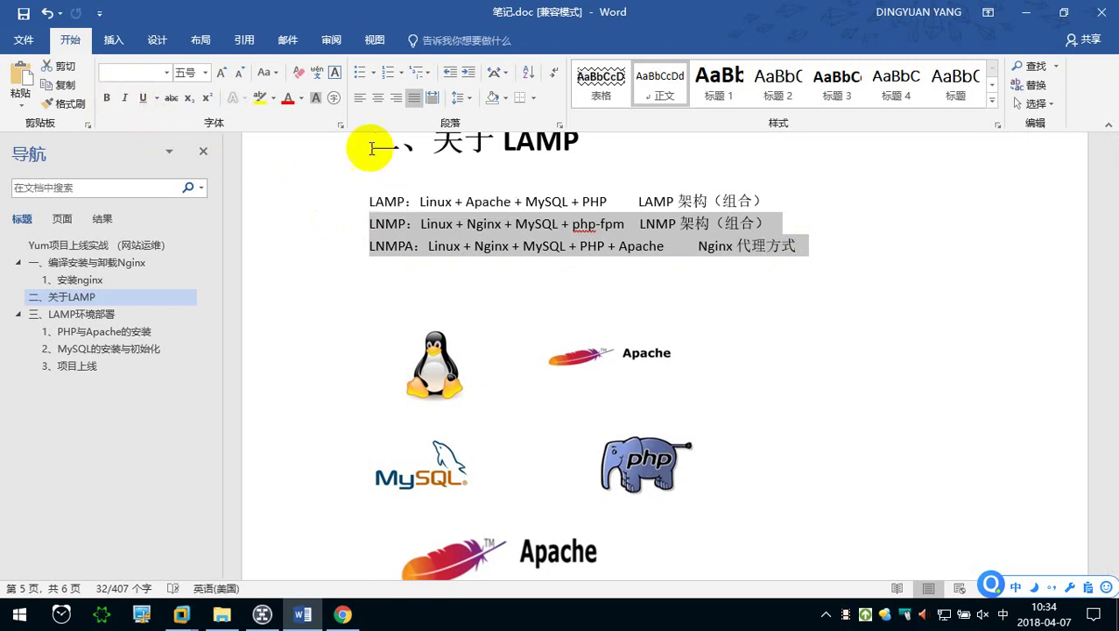
{"action": "left_click_drag", "start_coordinate": [784, 201], "coordinate": [340, 202]}
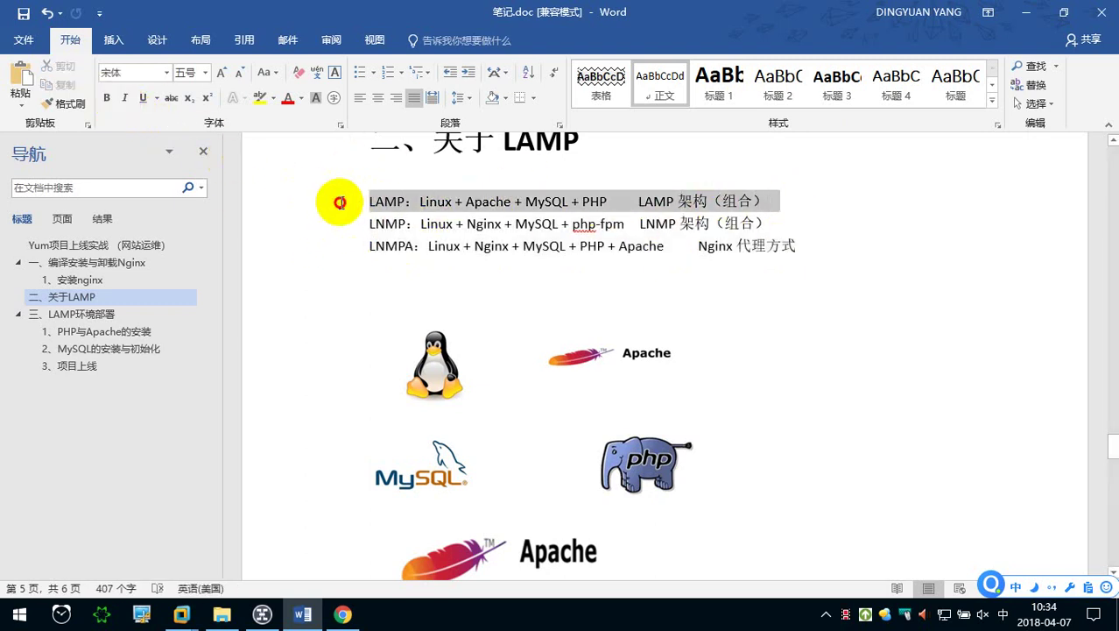
{"action": "left_click", "coordinate": [106, 97]}
{"action": "left_click", "coordinate": [506, 273]}
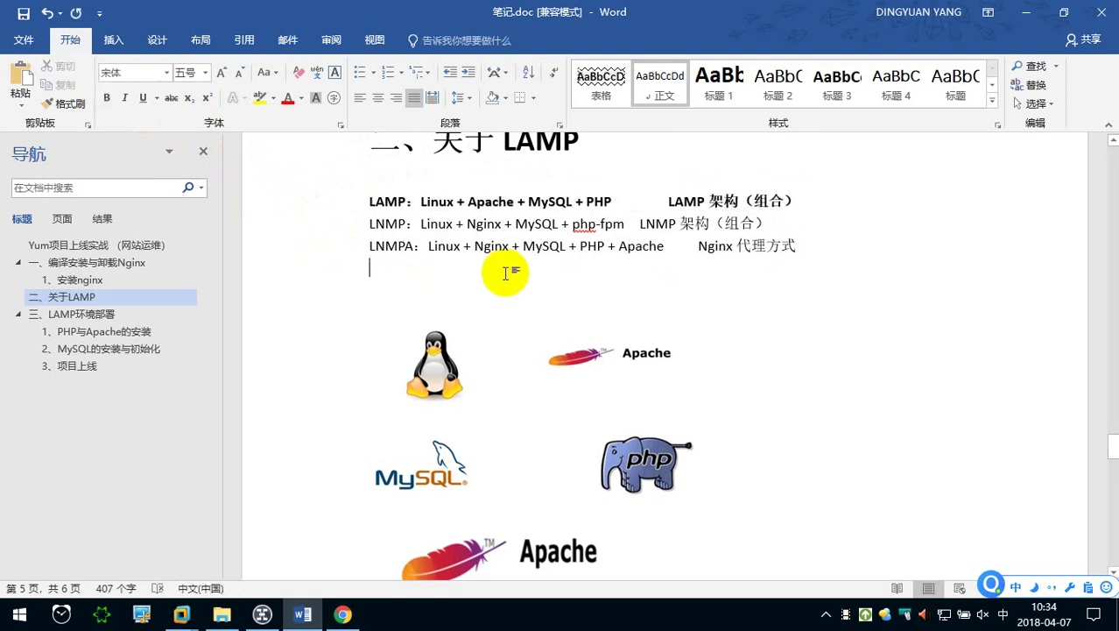
{"action": "scroll", "coordinate": [505, 272], "scroll_direction": "down", "scroll_amount": 3}
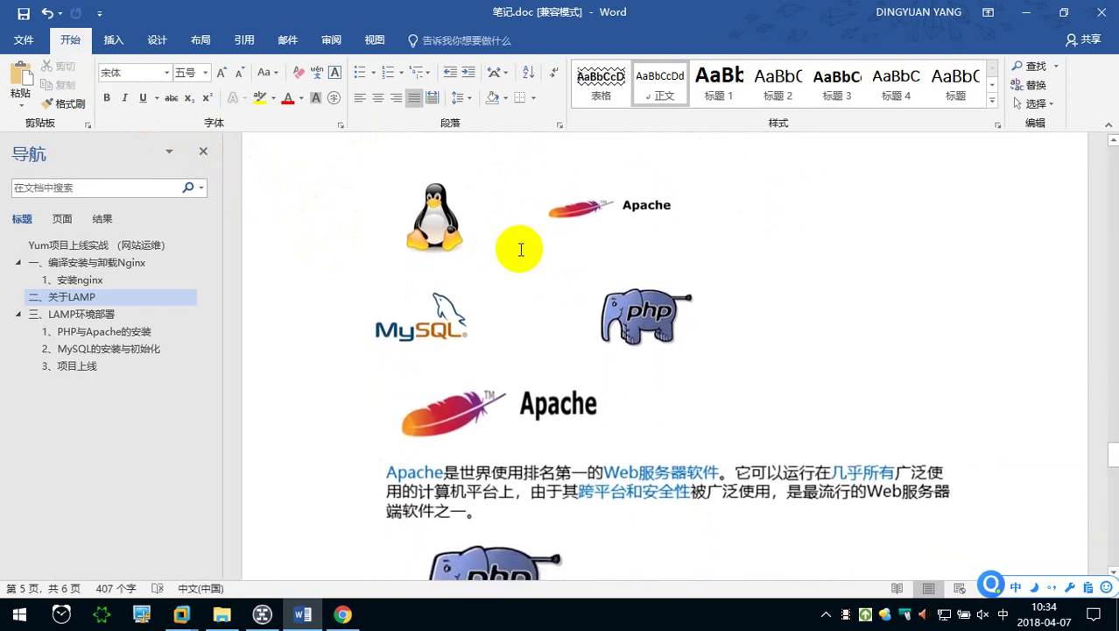
{"action": "scroll", "coordinate": [521, 250], "scroll_direction": "up", "scroll_amount": 2}
{"action": "key", "text": "ctrl+space"}
{"action": "key", "text": "Return"}
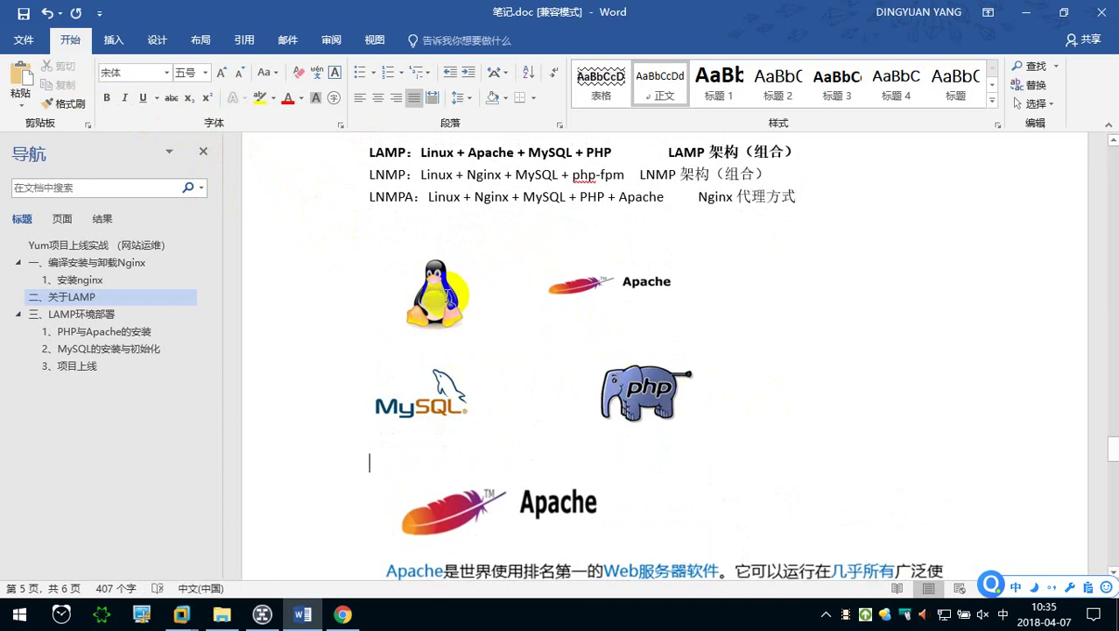
{"action": "scroll", "coordinate": [637, 243], "scroll_direction": "down", "scroll_amount": 1}
{"action": "scroll", "coordinate": [637, 243], "scroll_direction": "down", "scroll_amount": 2}
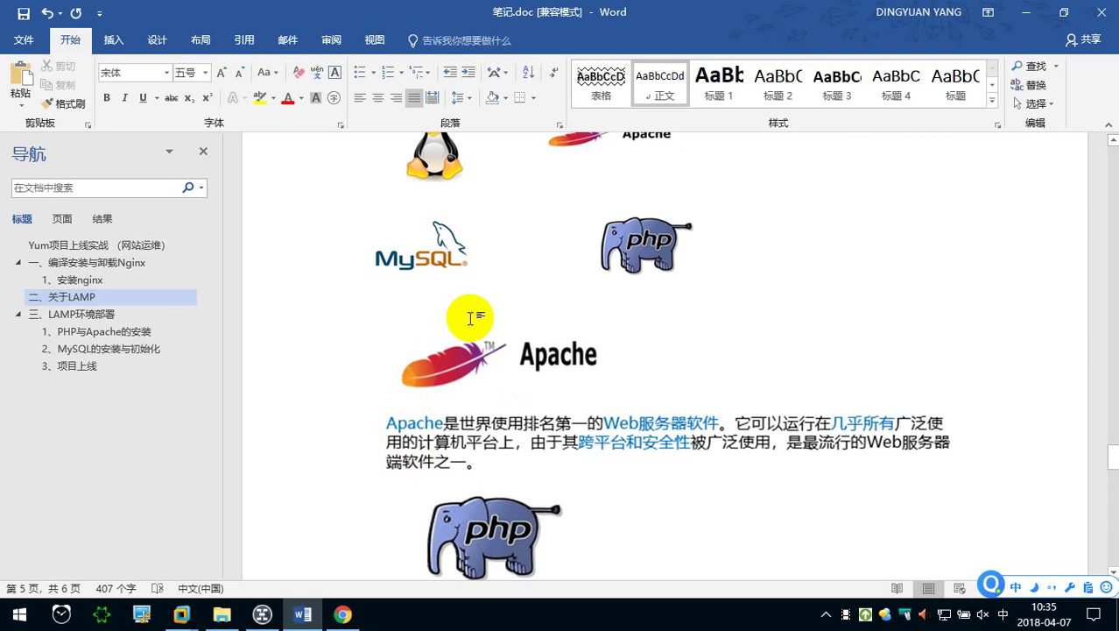
{"action": "key", "text": "BackSpace"}
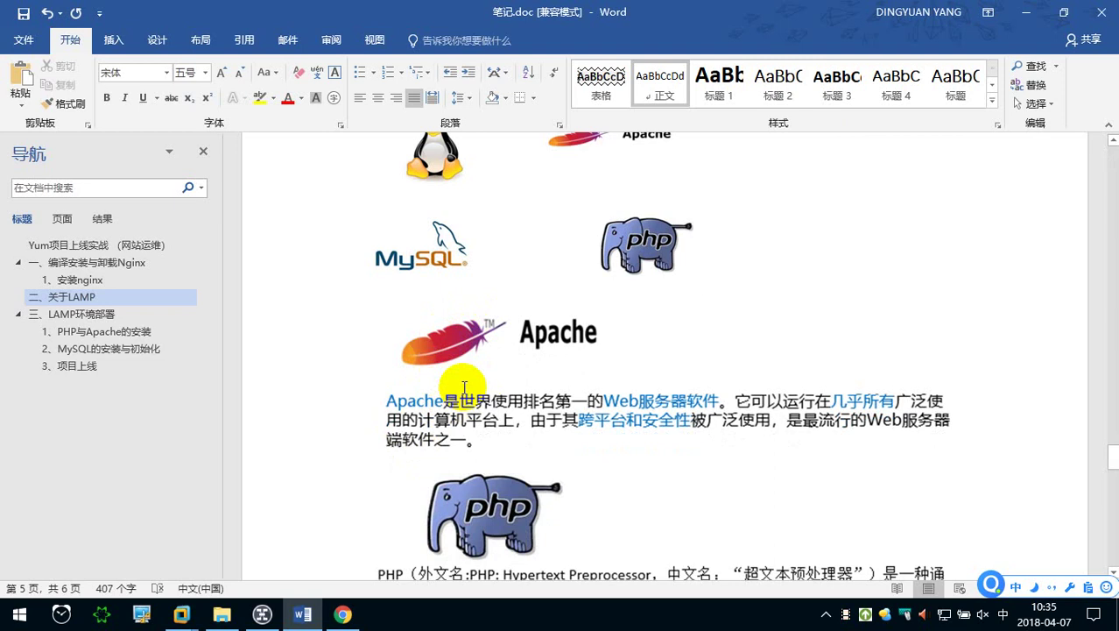
{"action": "scroll", "coordinate": [465, 388], "scroll_direction": "down", "scroll_amount": 1}
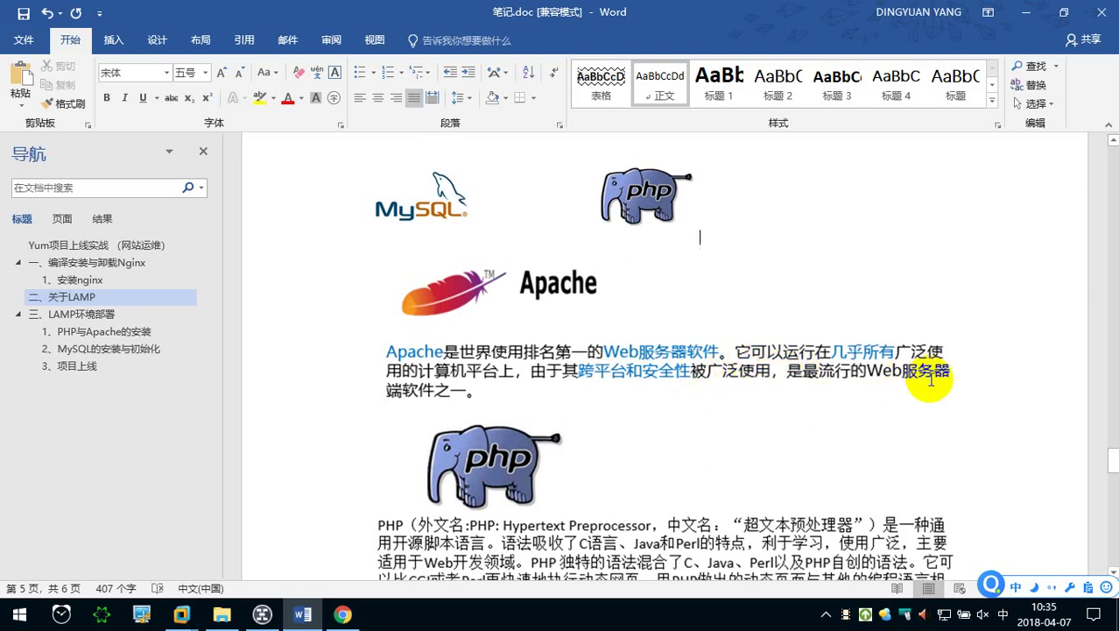
{"action": "left_click", "coordinate": [972, 370]}
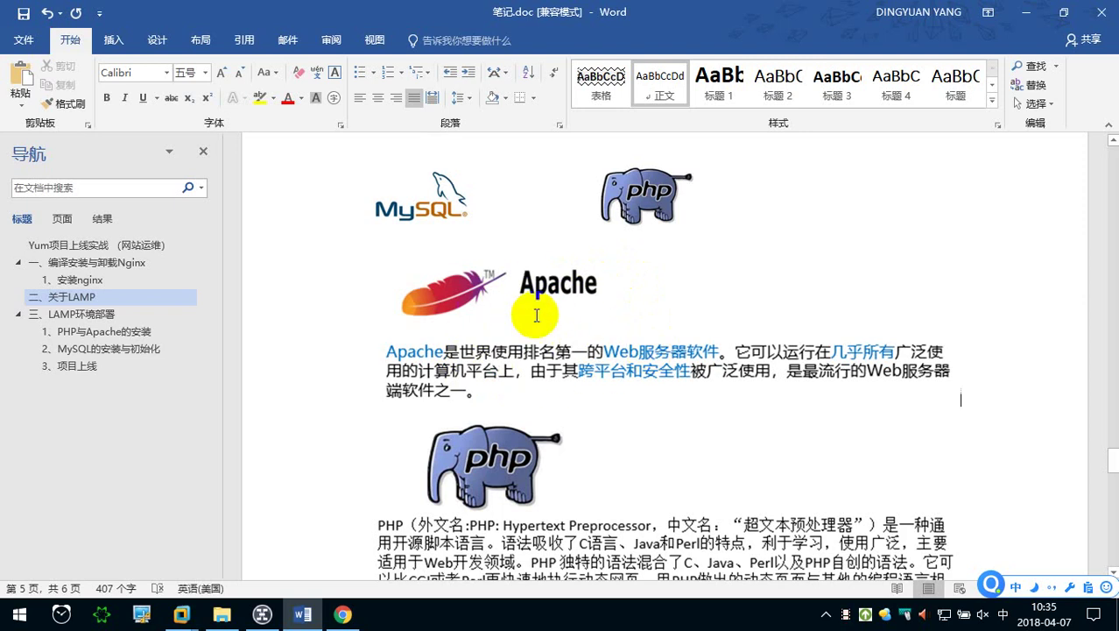
Step: Insert an empty paragraph after the Apache description, above the PHP logo
{"action": "scroll", "coordinate": [537, 315], "scroll_direction": "down", "scroll_amount": 1}
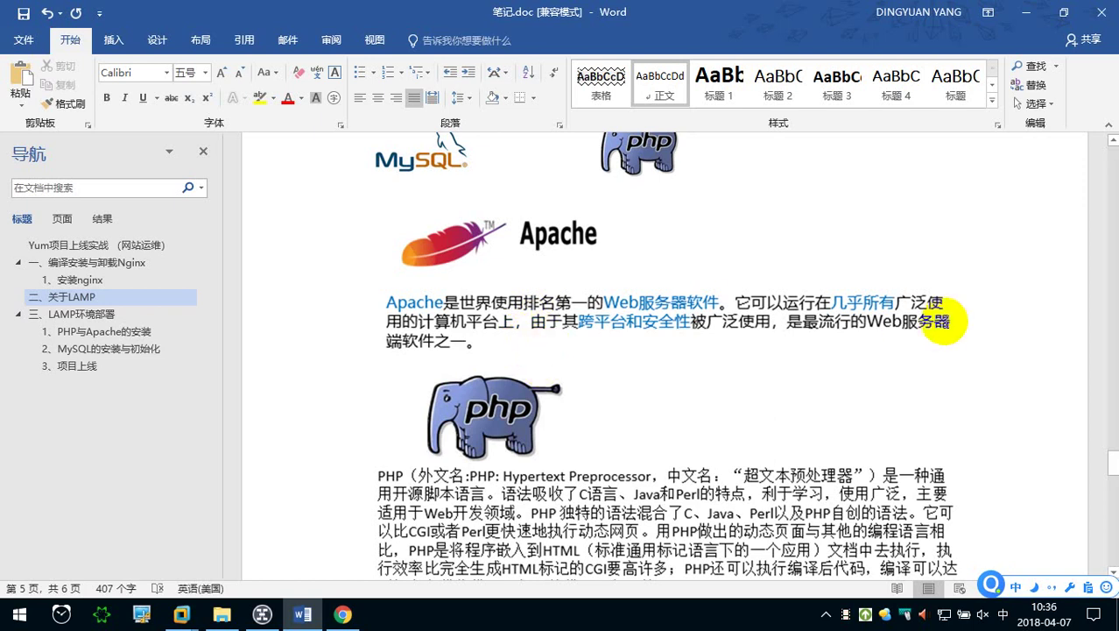
{"action": "key", "text": "Return"}
{"action": "scroll", "coordinate": [599, 337], "scroll_direction": "down", "scroll_amount": 2}
{"action": "scroll", "coordinate": [514, 344], "scroll_direction": "down", "scroll_amount": 1}
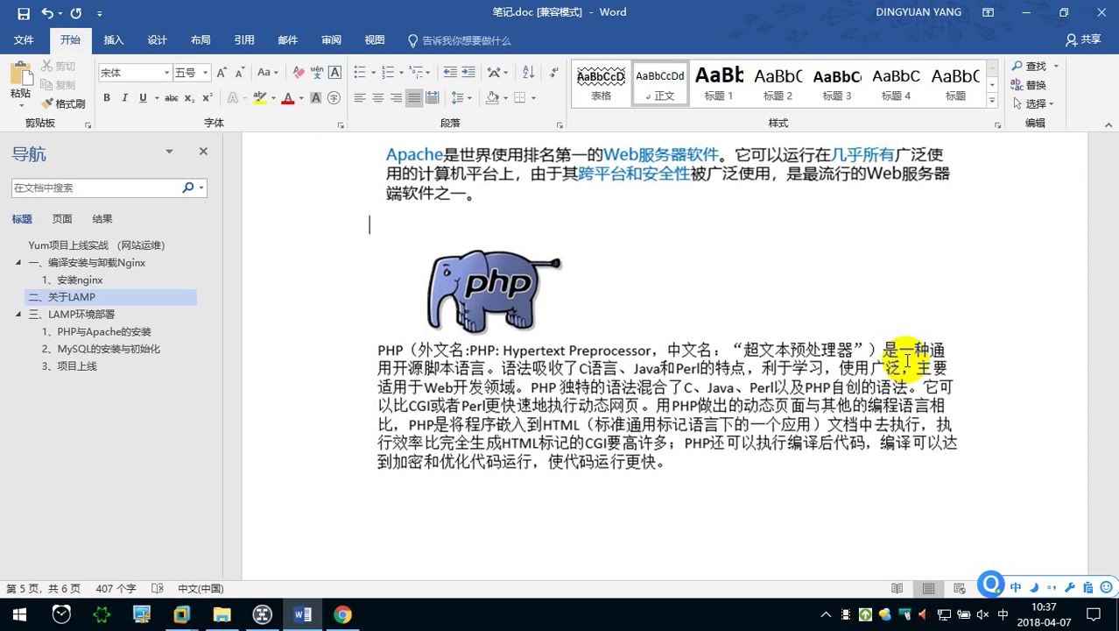
{"action": "scroll", "coordinate": [907, 359], "scroll_direction": "down", "scroll_amount": 1}
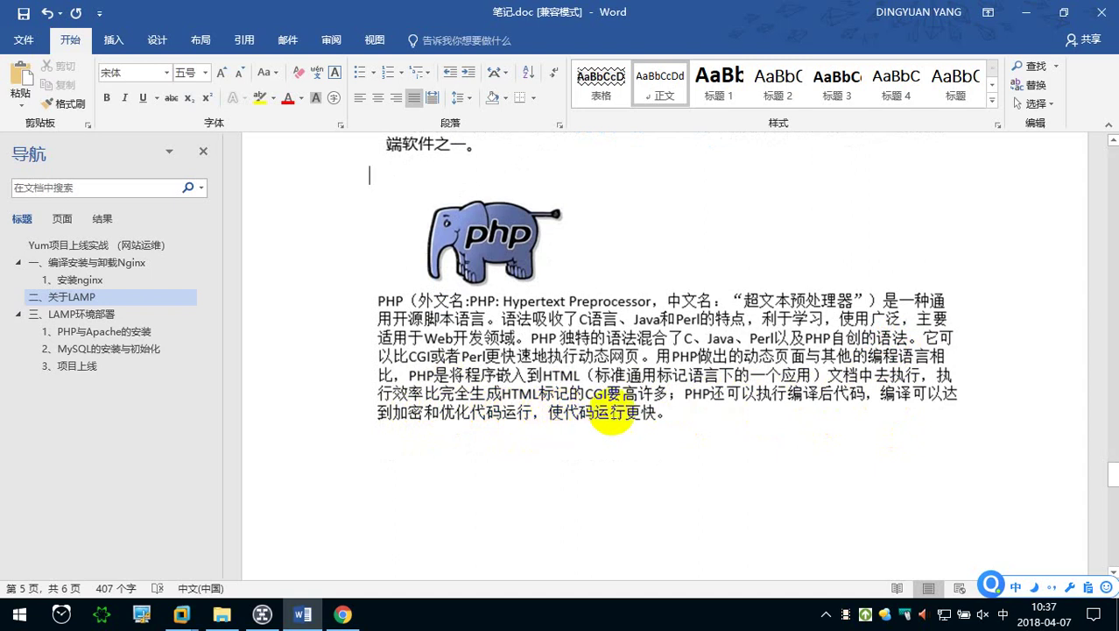
Step: Select the PHP logo frame, then deselect it and return up to the logos
{"action": "left_click", "coordinate": [518, 442]}
{"action": "left_click", "coordinate": [517, 442]}
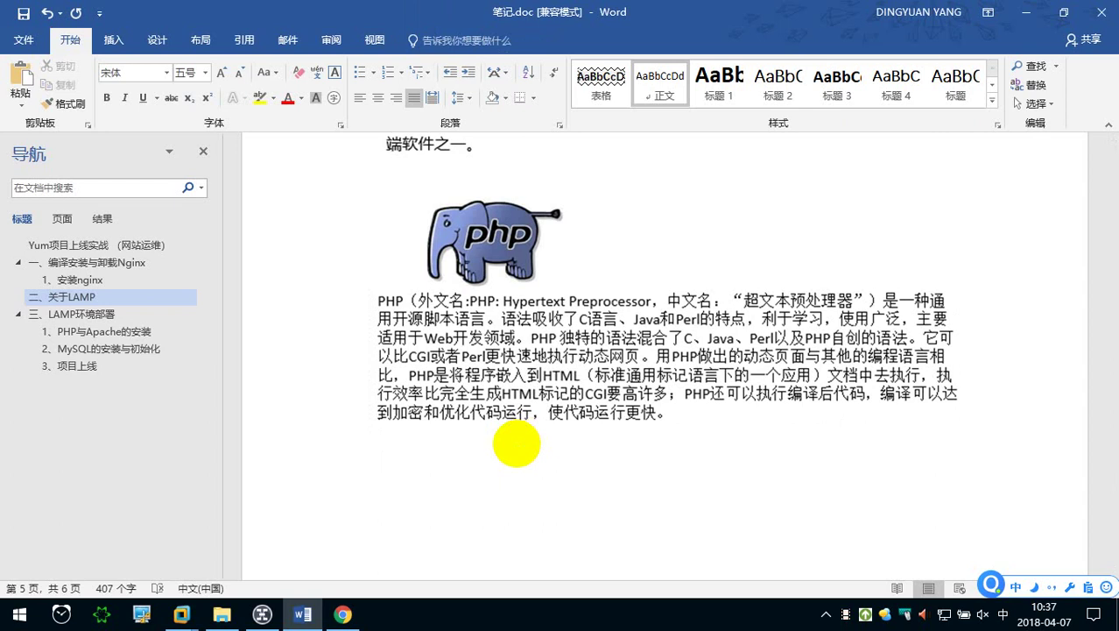
{"action": "scroll", "coordinate": [517, 444], "scroll_direction": "up", "scroll_amount": 2}
{"action": "scroll", "coordinate": [508, 351], "scroll_direction": "up", "scroll_amount": 2}
{"action": "scroll", "coordinate": [595, 363], "scroll_direction": "up", "scroll_amount": 2}
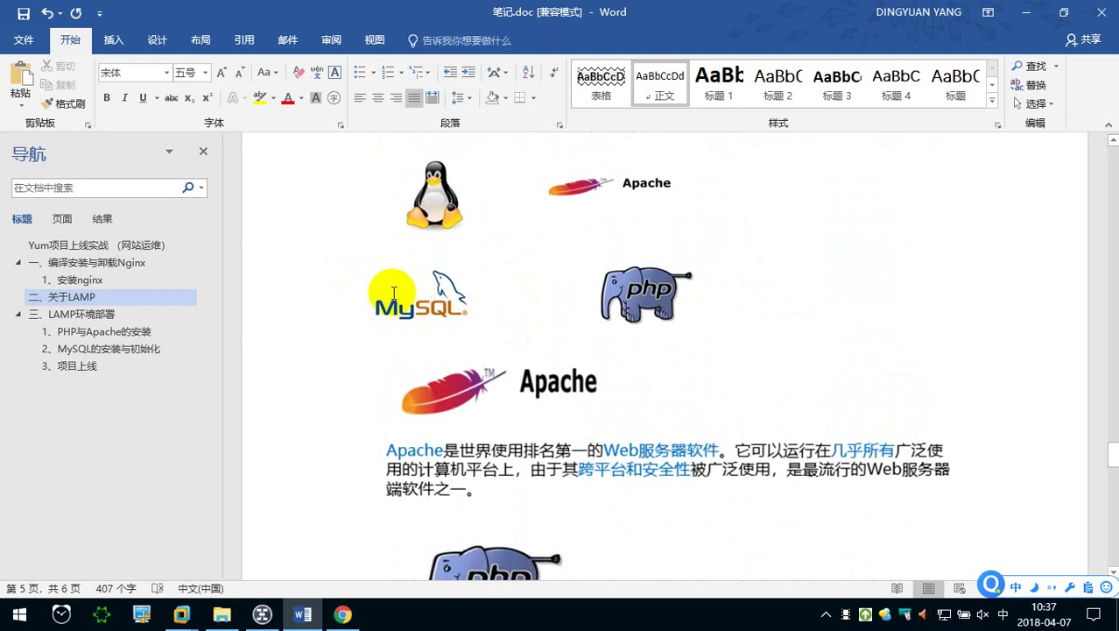
Step: Jump to 三、LAMP 环境部署 and scroll through its PHP/Apache and MySQL subheadings
{"action": "scroll", "coordinate": [391, 280], "scroll_direction": "down", "scroll_amount": 1}
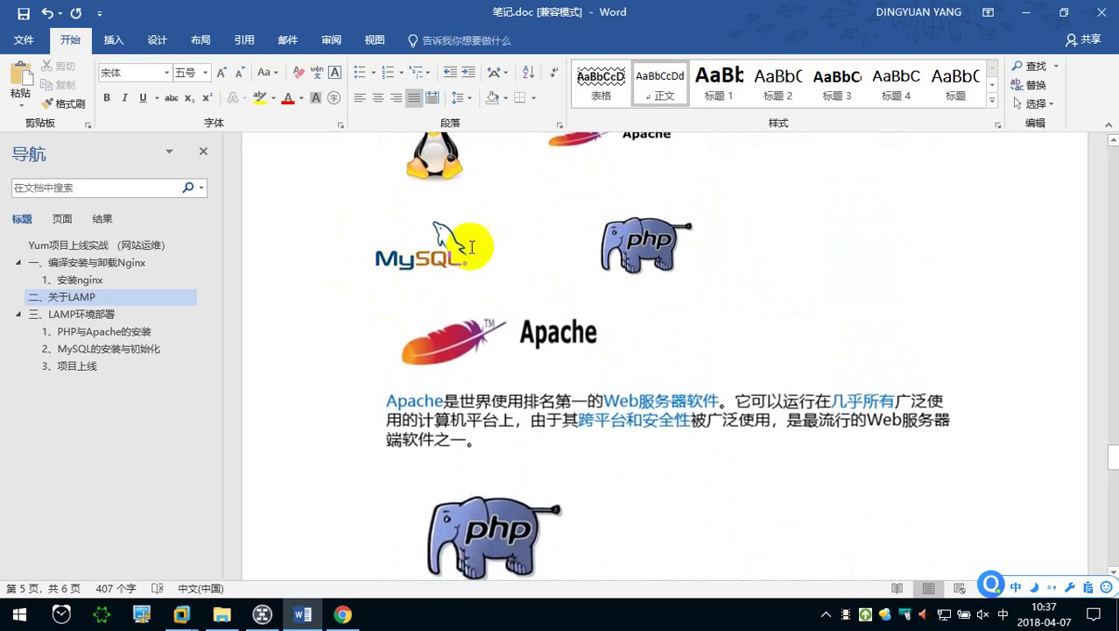
{"action": "scroll", "coordinate": [387, 258], "scroll_direction": "down", "scroll_amount": 4}
{"action": "key", "text": "Down"}
{"action": "key", "text": "Down"}
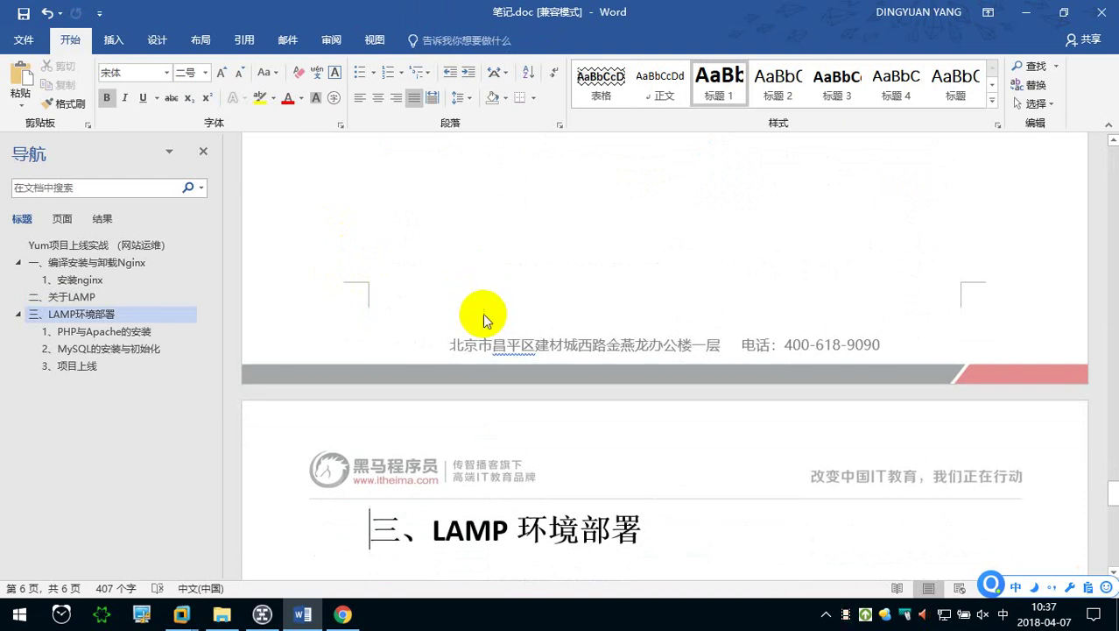
{"action": "scroll", "coordinate": [503, 385], "scroll_direction": "down", "scroll_amount": 2}
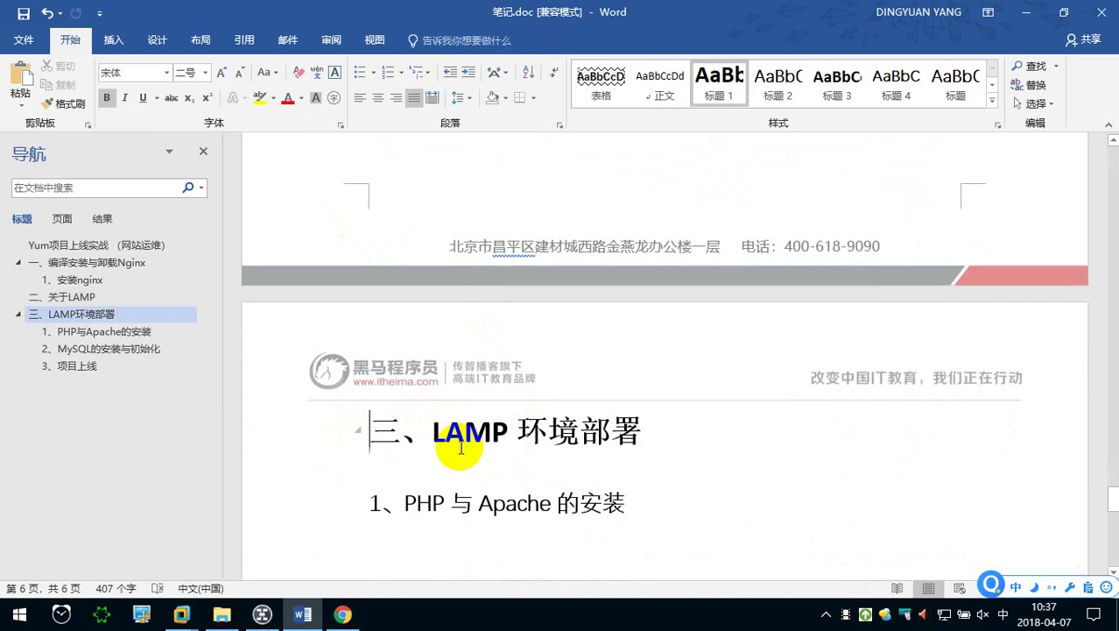
{"action": "scroll", "coordinate": [461, 446], "scroll_direction": "down", "scroll_amount": 1}
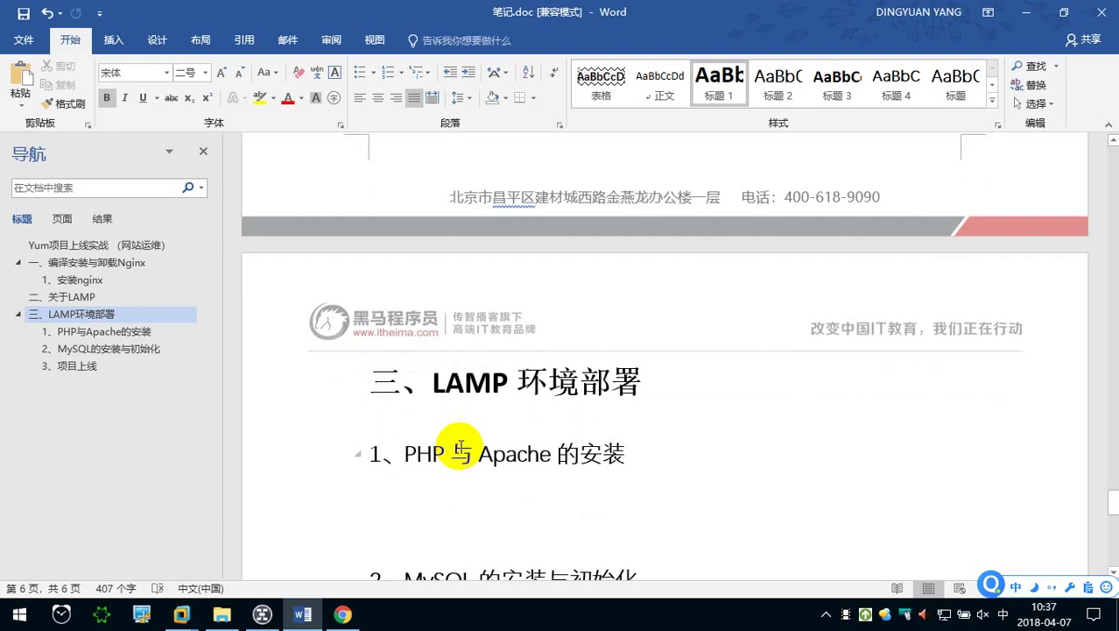
{"action": "scroll", "coordinate": [461, 447], "scroll_direction": "down", "scroll_amount": 1}
{"action": "scroll", "coordinate": [461, 447], "scroll_direction": "down", "scroll_amount": 1}
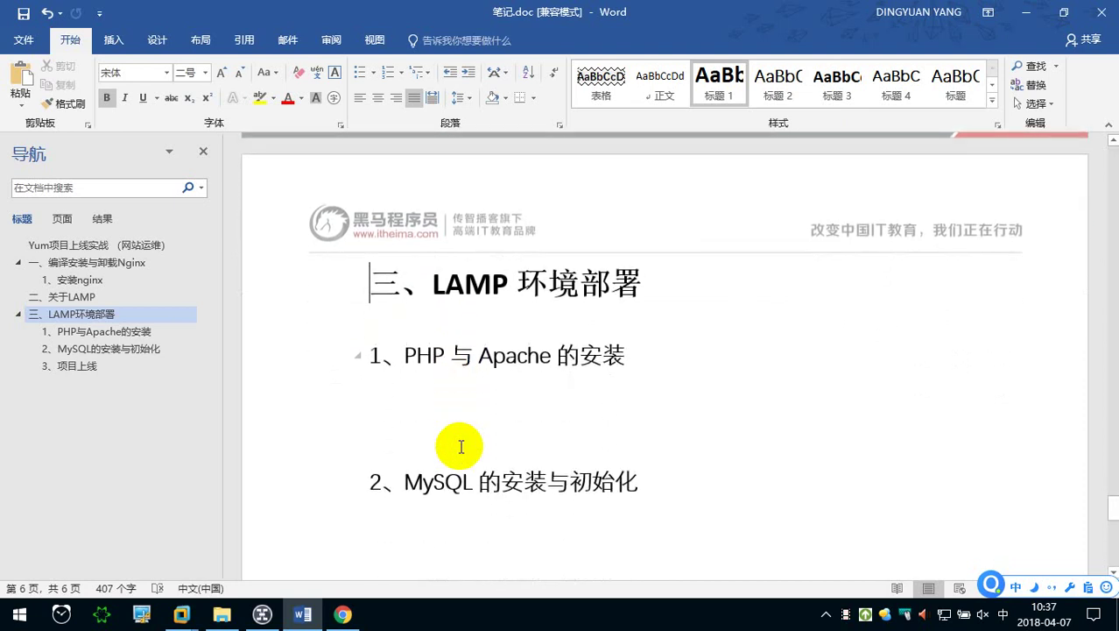